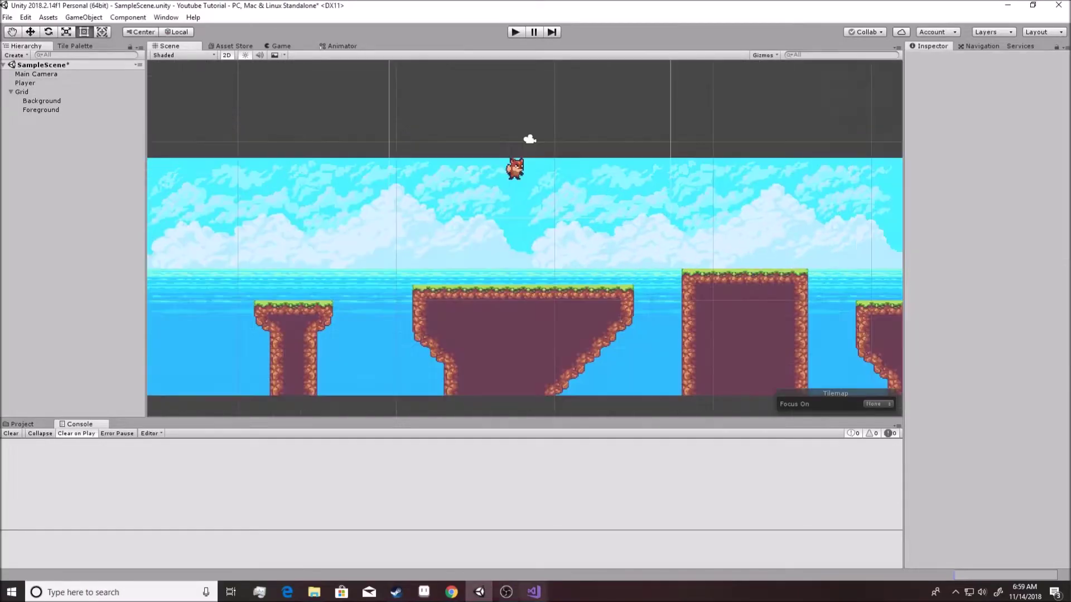
- In PlayerController.cs, highlight the jumping and falling checks in VelocityState()
key("alt+Tab")
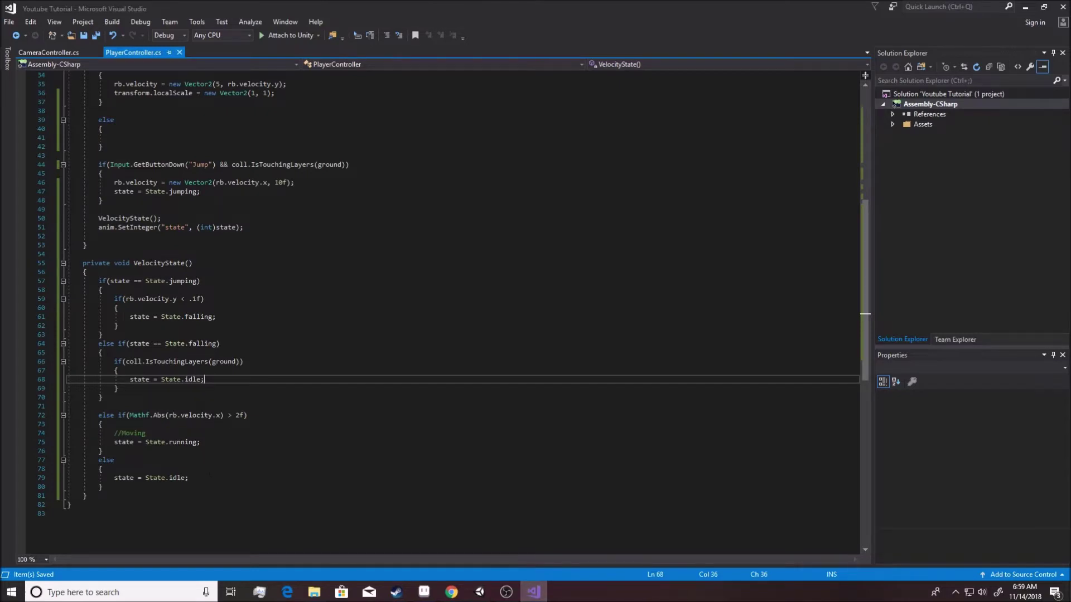
left_click_drag(102, 486, 67, 281)
left_click(118, 308)
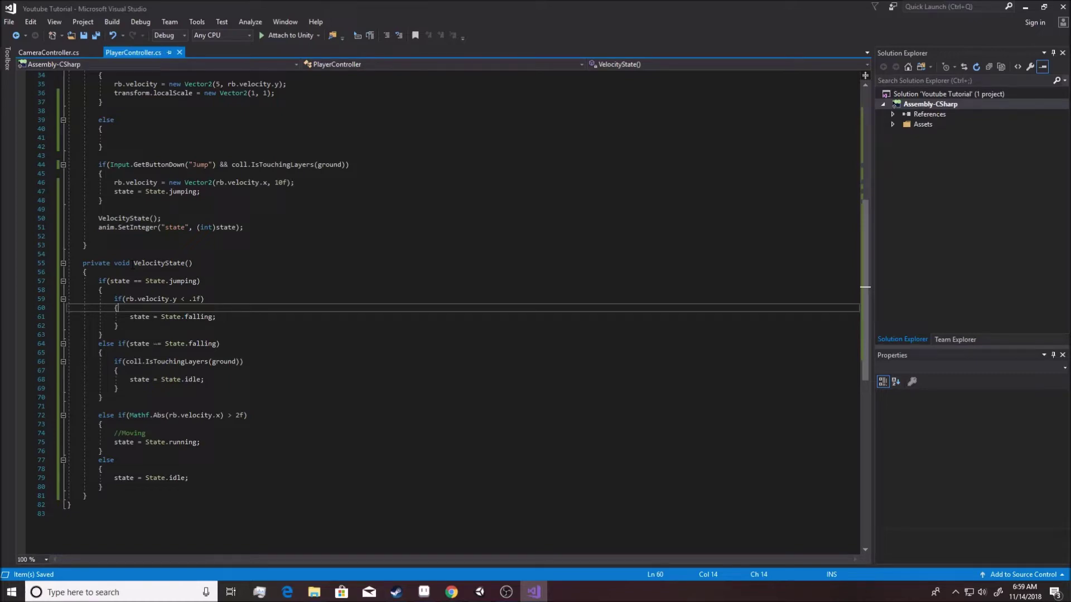
left_click(479, 591)
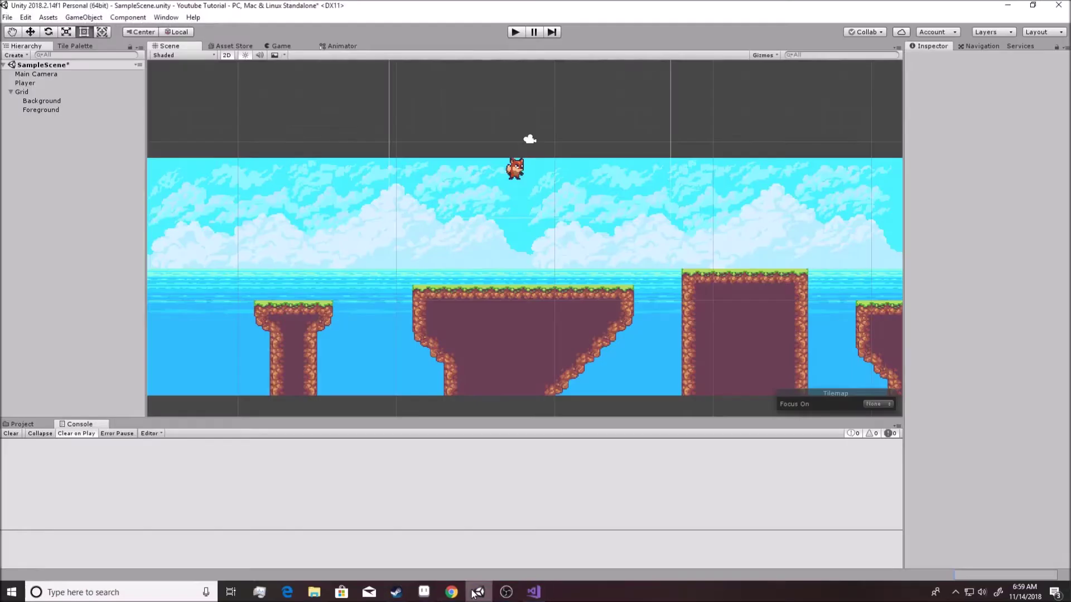
left_click(533, 592)
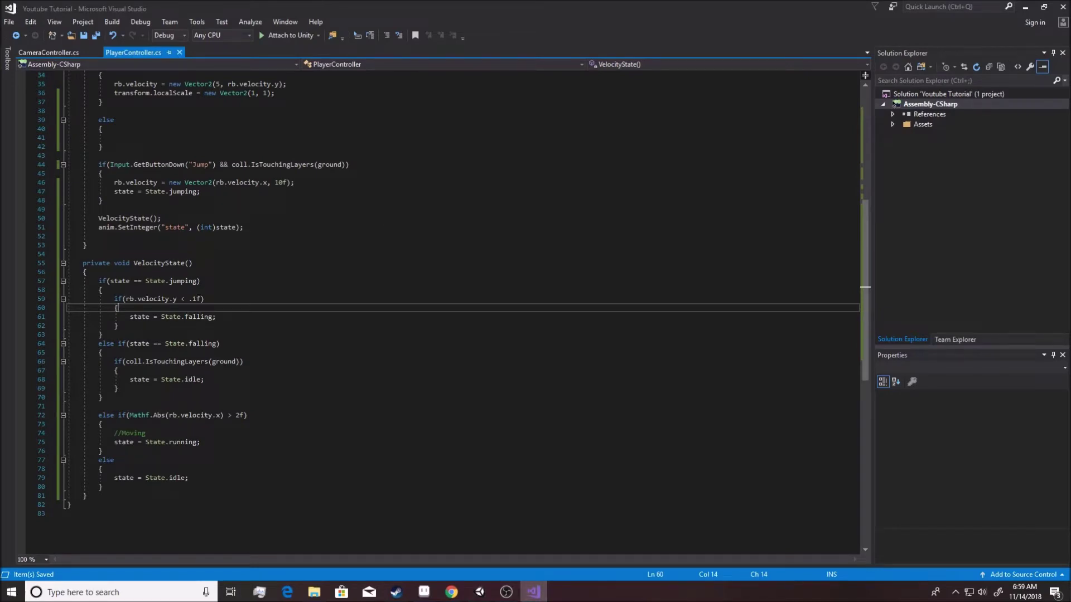
- Scroll through the script to check the State enum values, then return to Unity
scroll(233, 160, "up", 11)
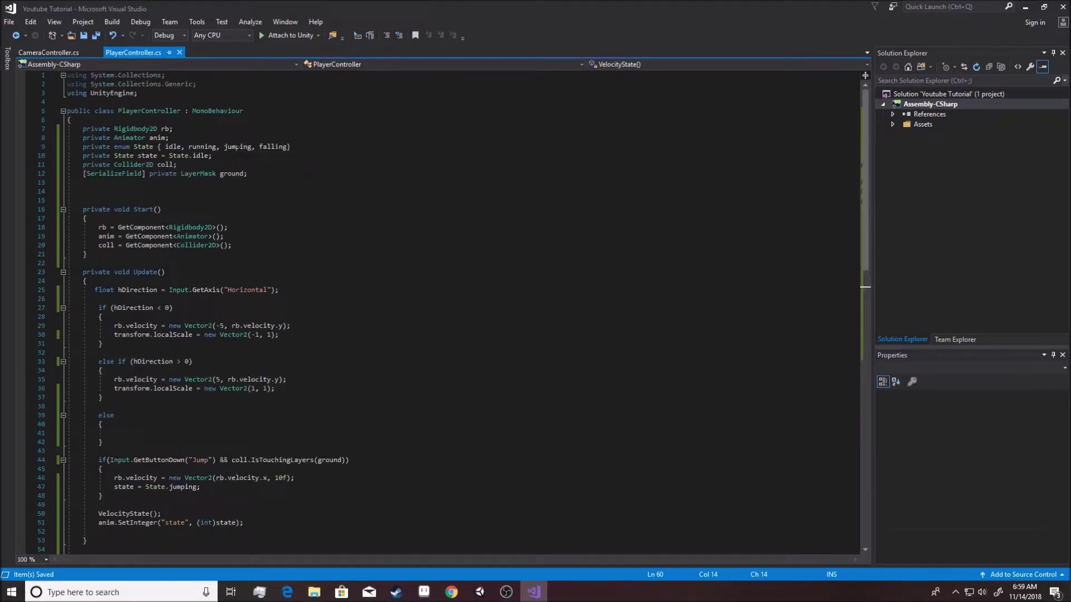
mouse_move(237, 149)
mouse_move(283, 148)
scroll(463, 312, "down", 10)
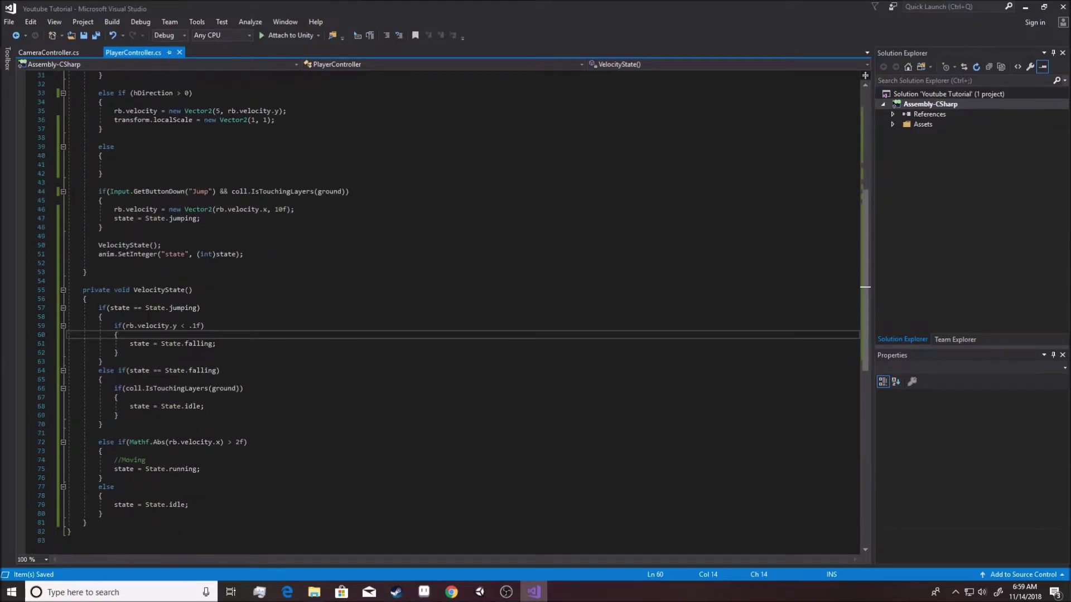
left_click(479, 592)
- In the Animator graph, move Run up-left, line Idle up under it, and shift Entry down-left
left_click(338, 46)
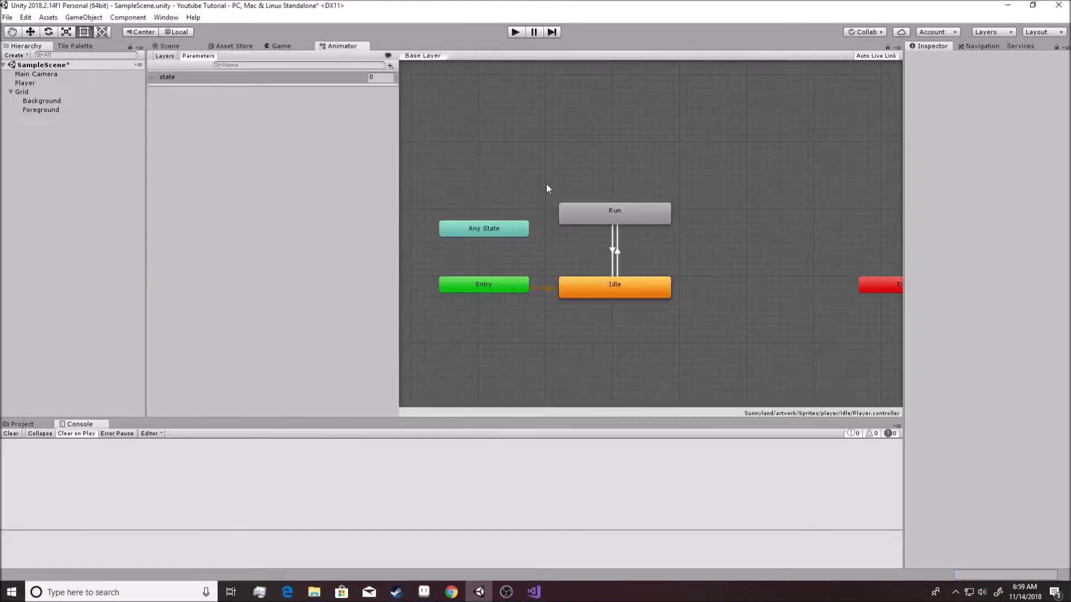
left_click(628, 189)
left_click_drag(628, 189, 621, 183)
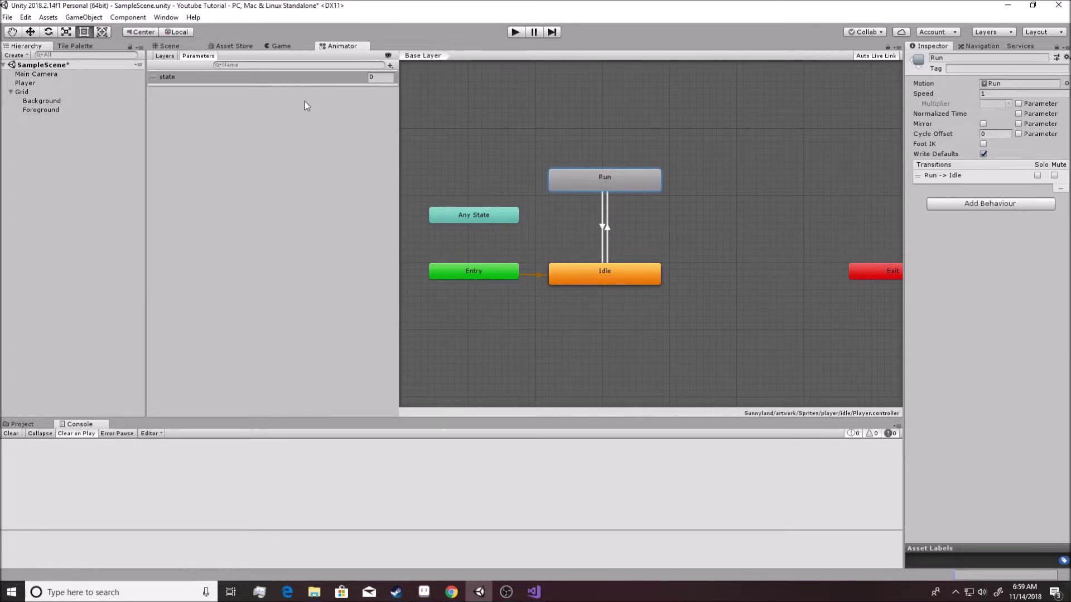
left_click(738, 199)
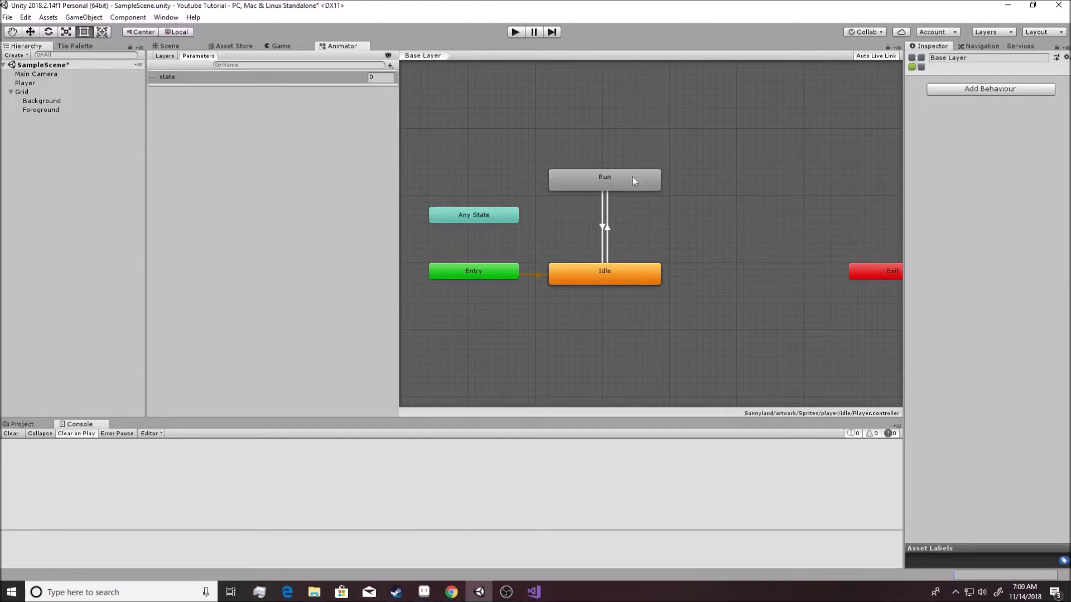
left_click_drag(627, 186, 604, 172)
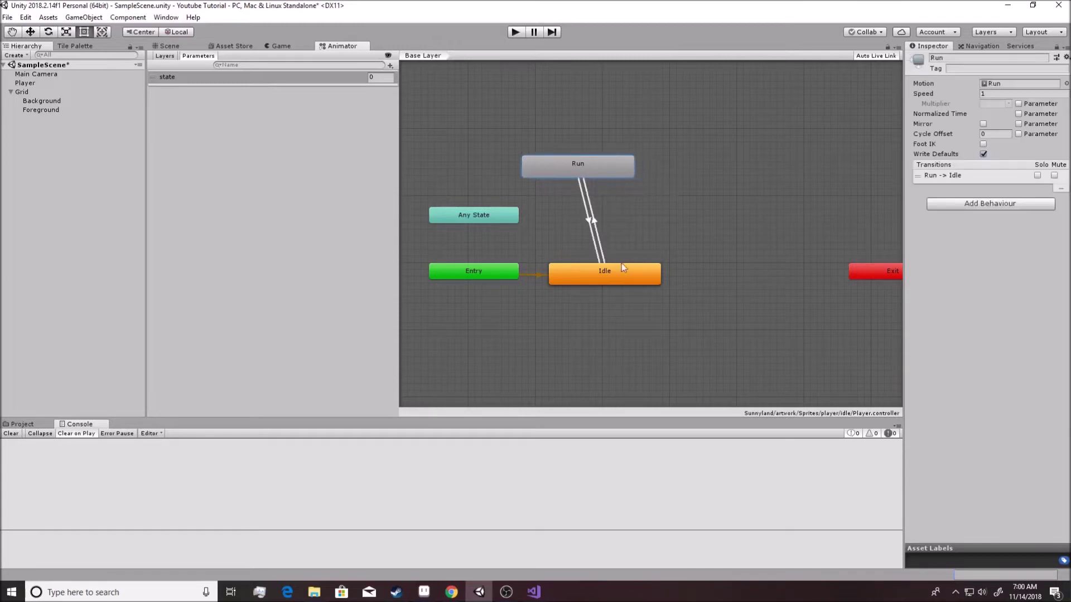
left_click_drag(622, 264, 601, 276)
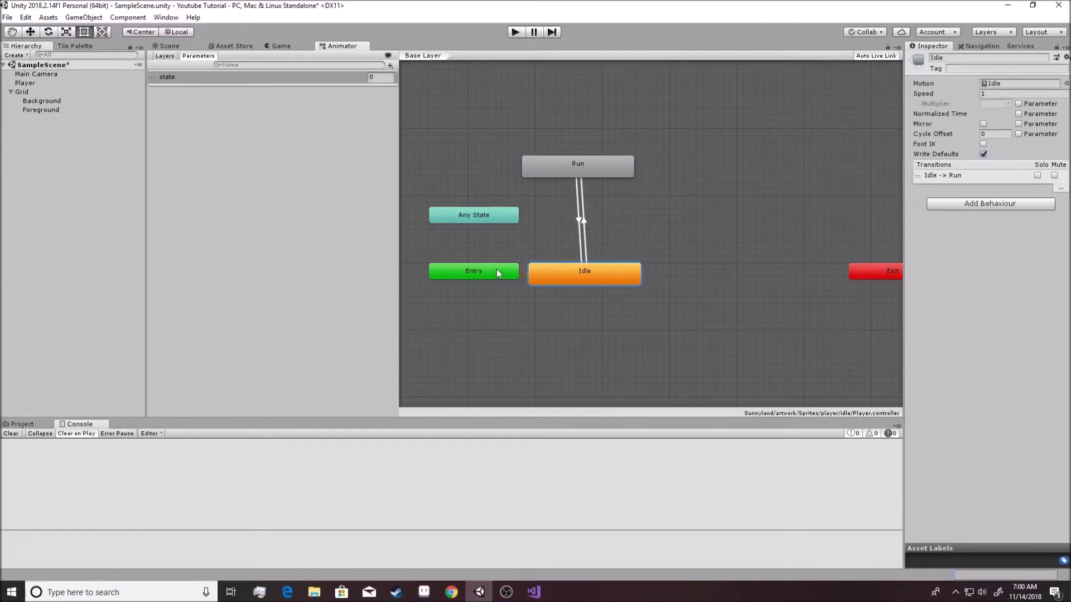
left_click_drag(498, 274, 478, 287)
left_click_drag(561, 276, 554, 276)
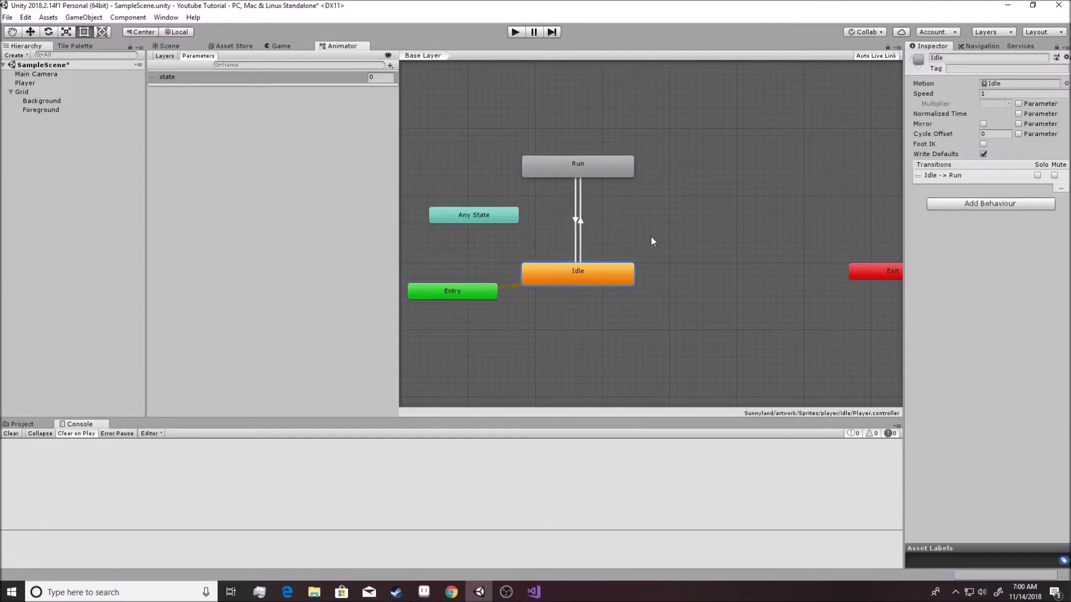
left_click(32, 425)
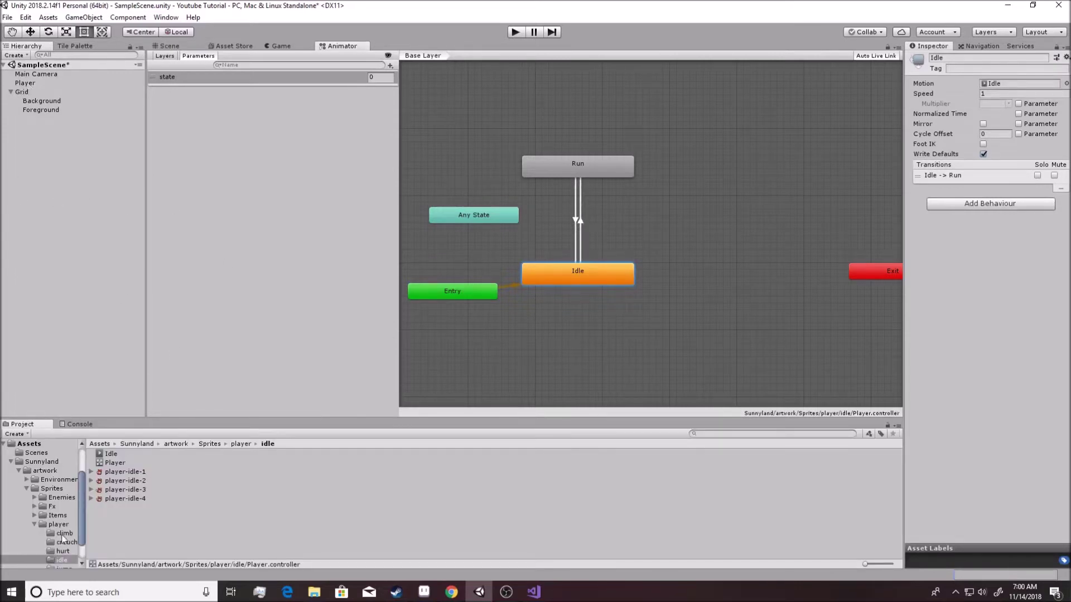
- Open Sprites > player > jump and compare the player-jump-1 and player-jump-2 sprites
scroll(65, 549, "down", 2)
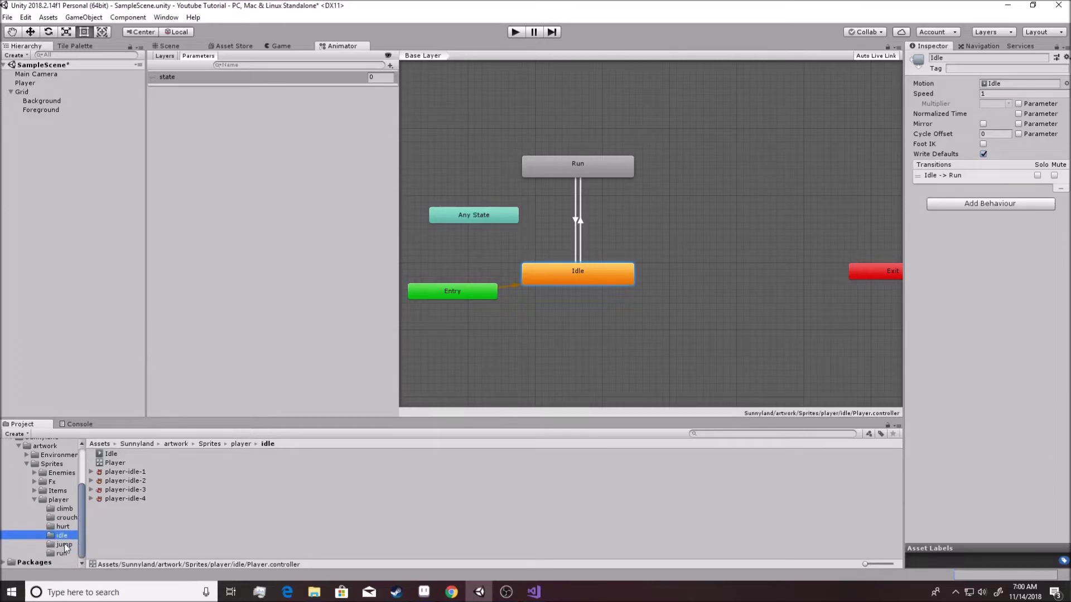
left_click(65, 544)
left_click(120, 455)
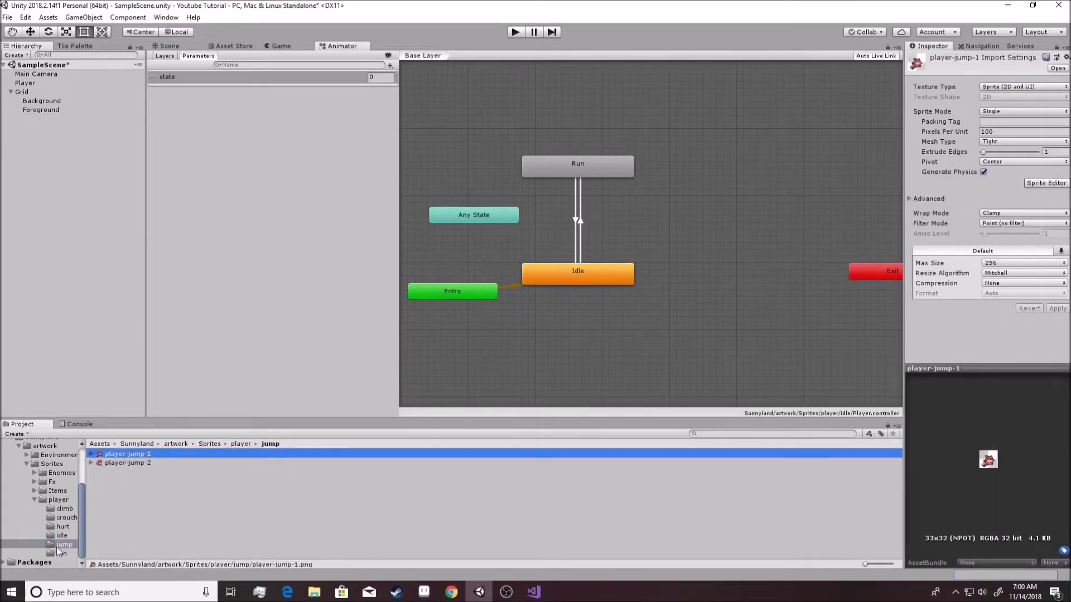
left_click(132, 463)
left_click(132, 468)
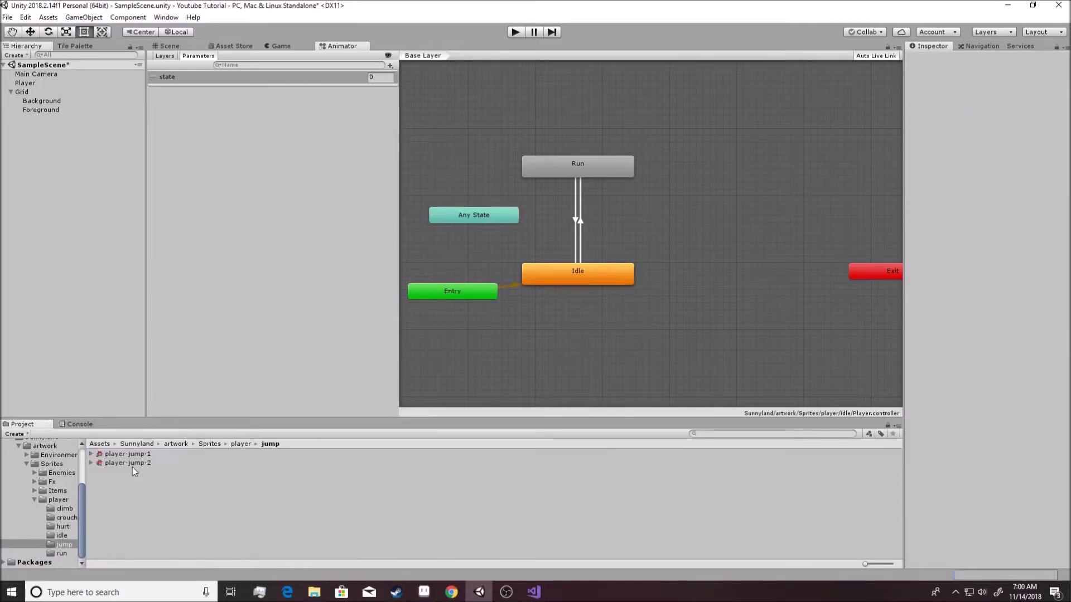
left_click(128, 458)
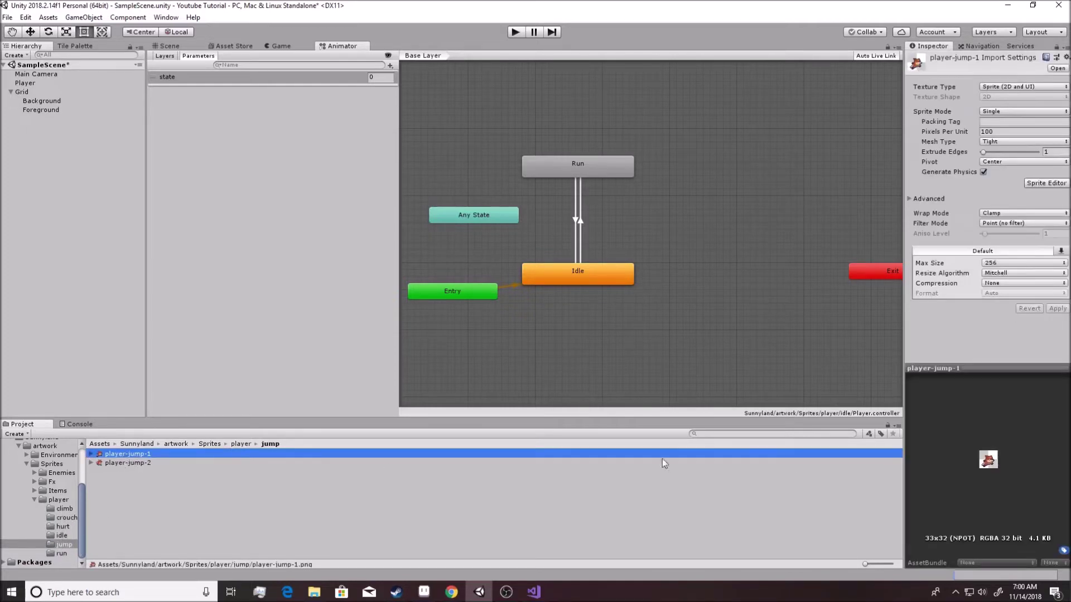
left_click(115, 463)
left_click(133, 458)
left_click(132, 462)
left_click(128, 456)
- Create an animation clip named Jump in the jump folder
right_click(171, 483)
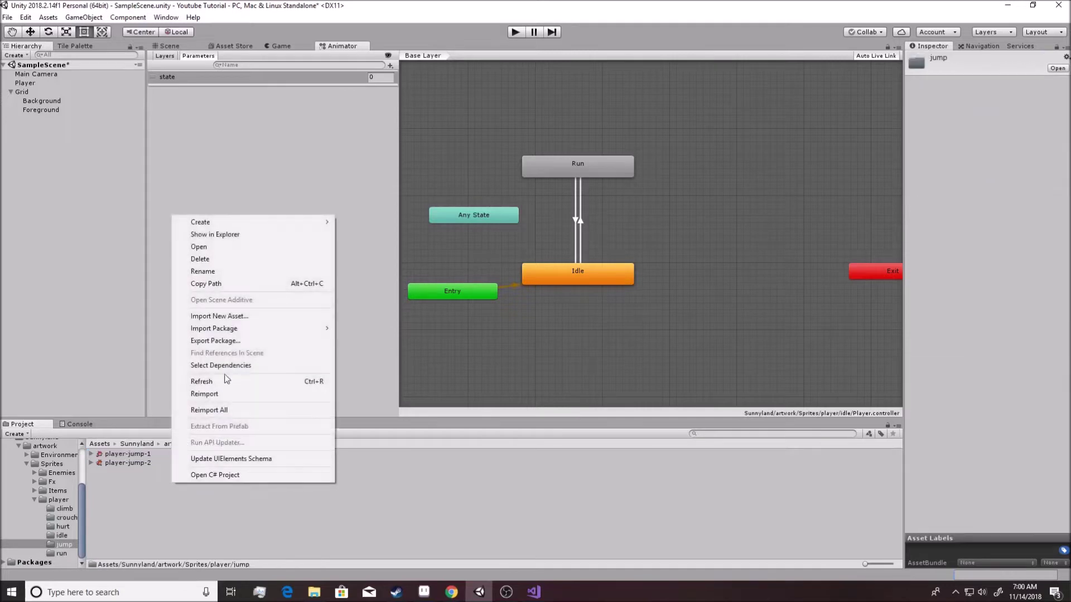
mouse_move(276, 223)
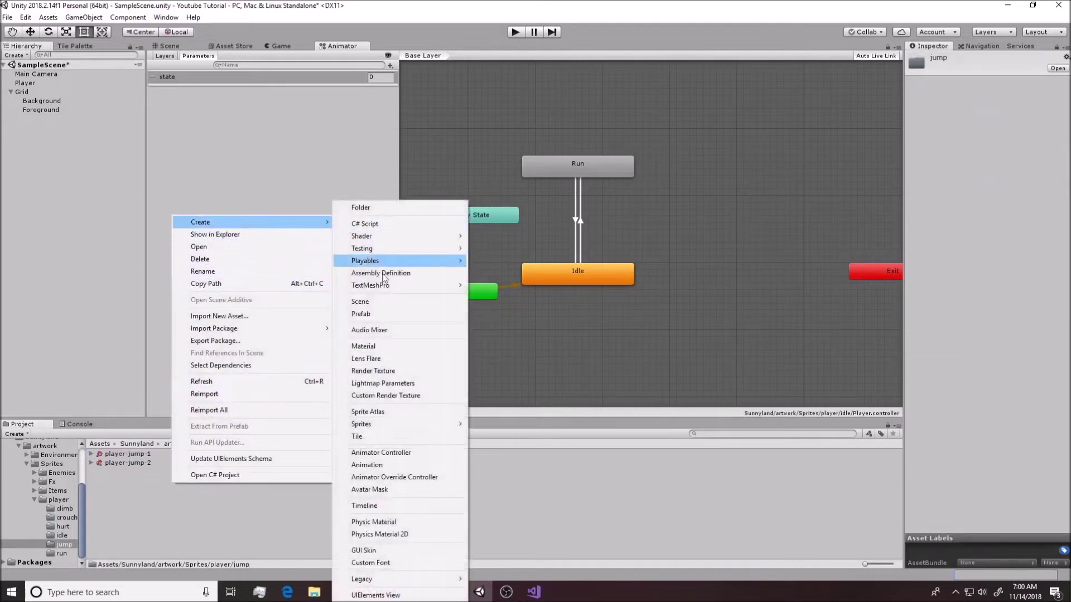
left_click(383, 465)
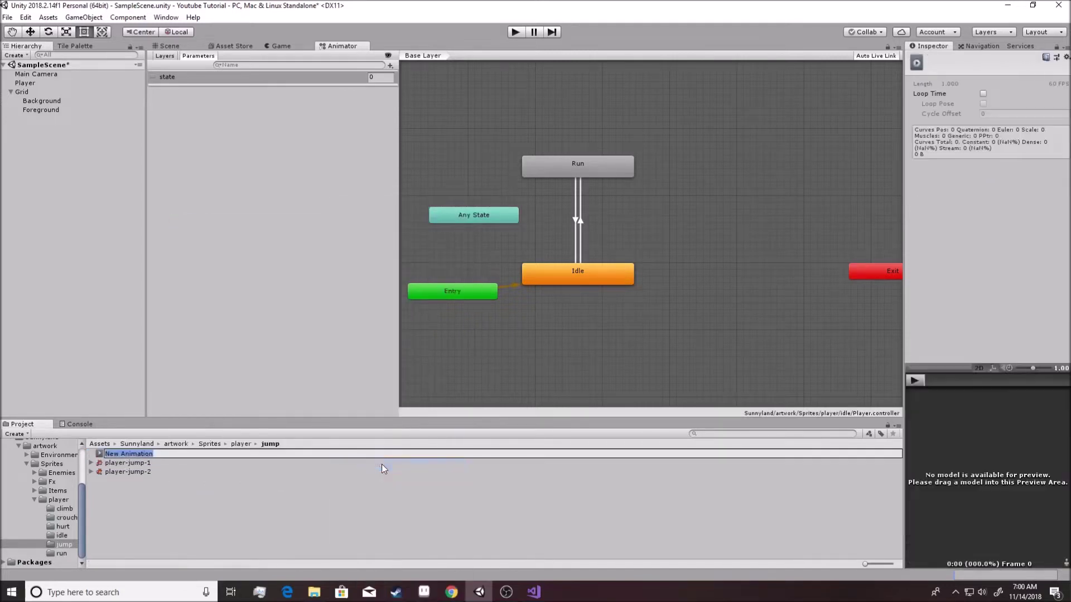
type("Jump")
key("Return")
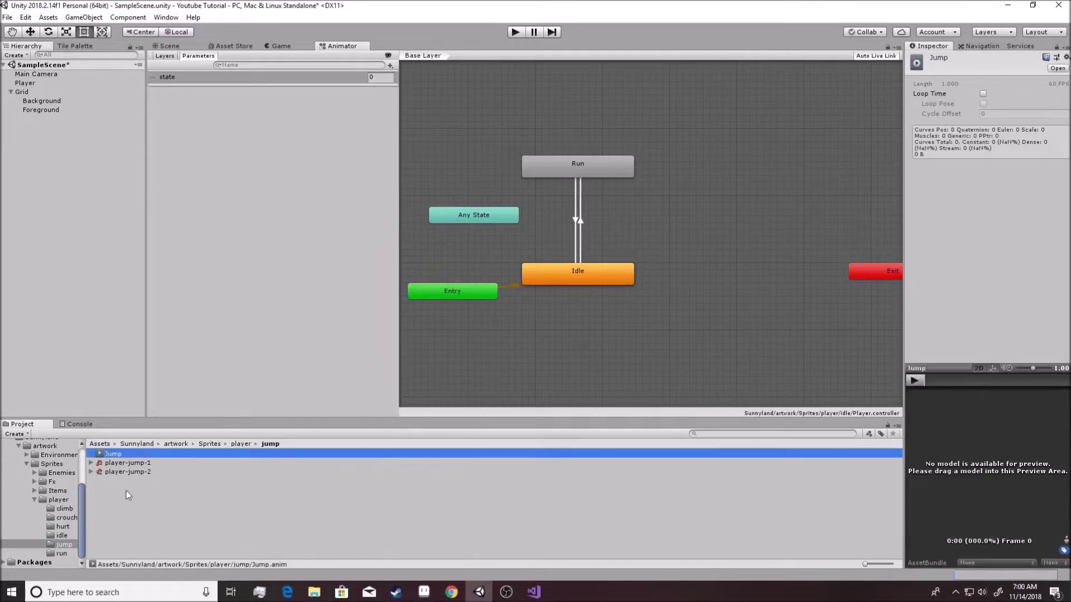
- Create a second clip named Fall and drag both clips into the Animator graph
right_click(127, 492)
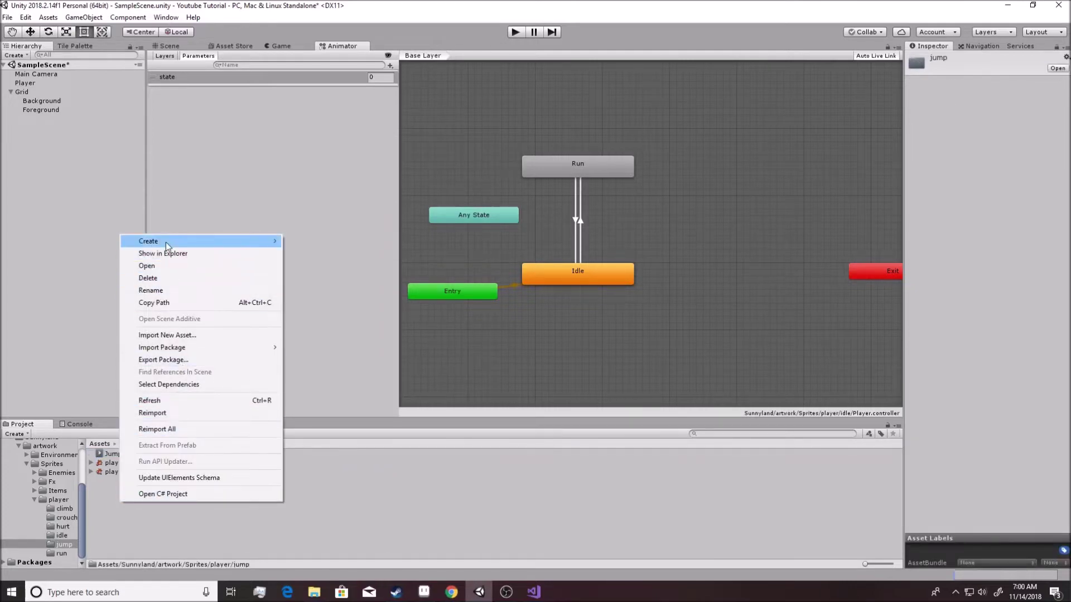
mouse_move(206, 243)
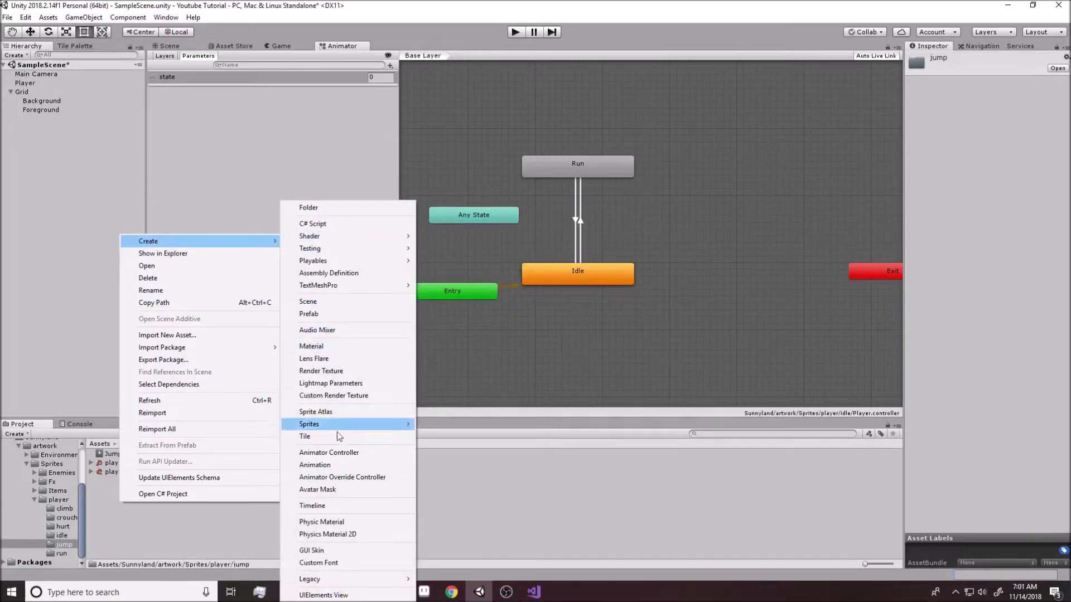
left_click(337, 465)
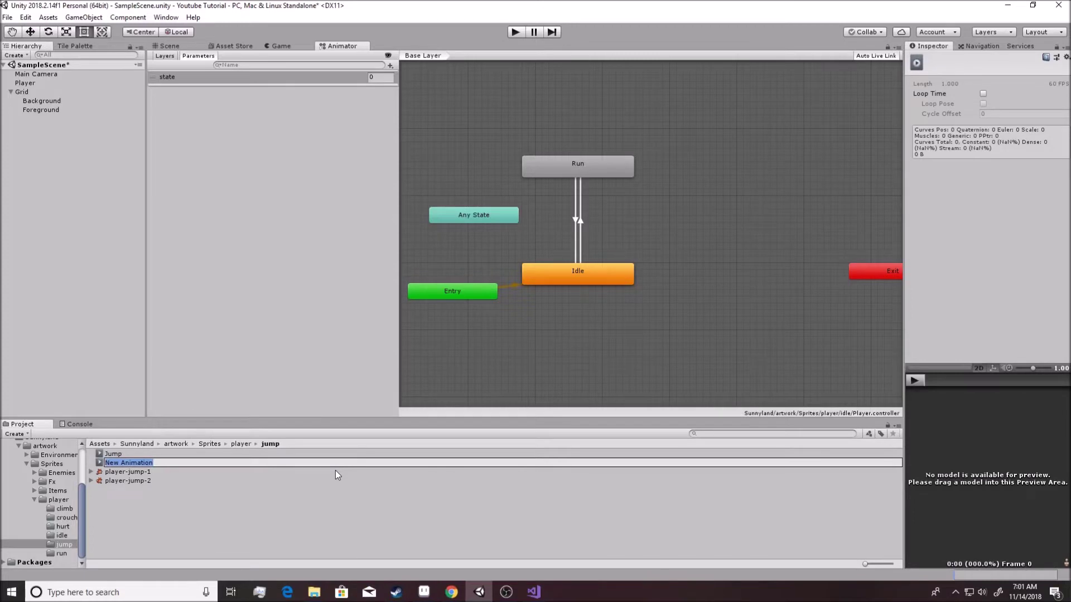
type("Fall")
key("Return")
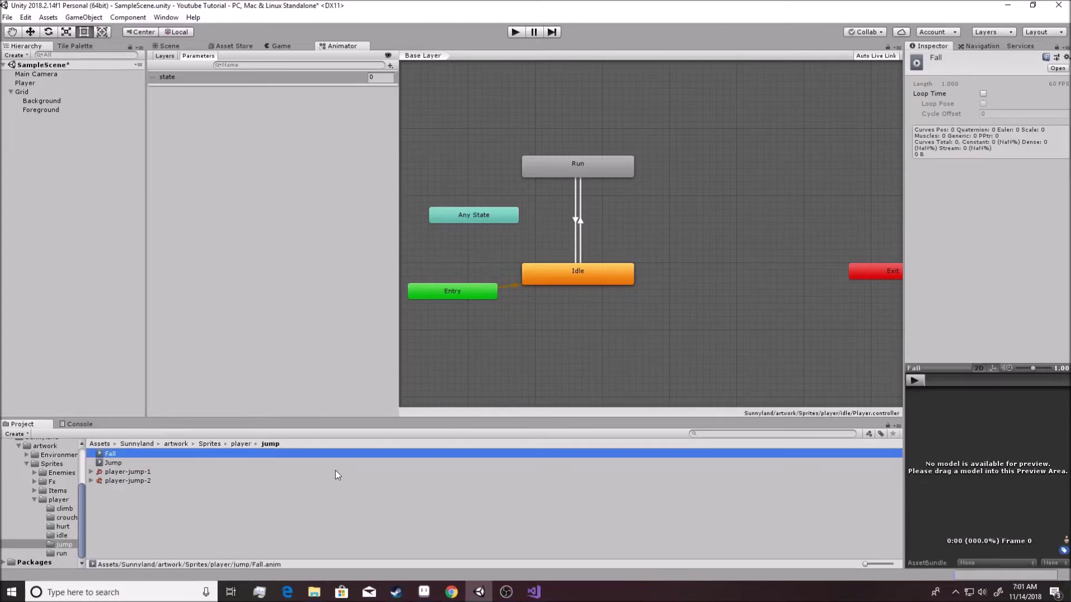
left_click(116, 463, "shift")
left_click_drag(115, 457, 690, 225)
- Pull the Jump and Fall states apart, with Jump level with Run and Fall below it
left_click_drag(770, 227, 712, 218)
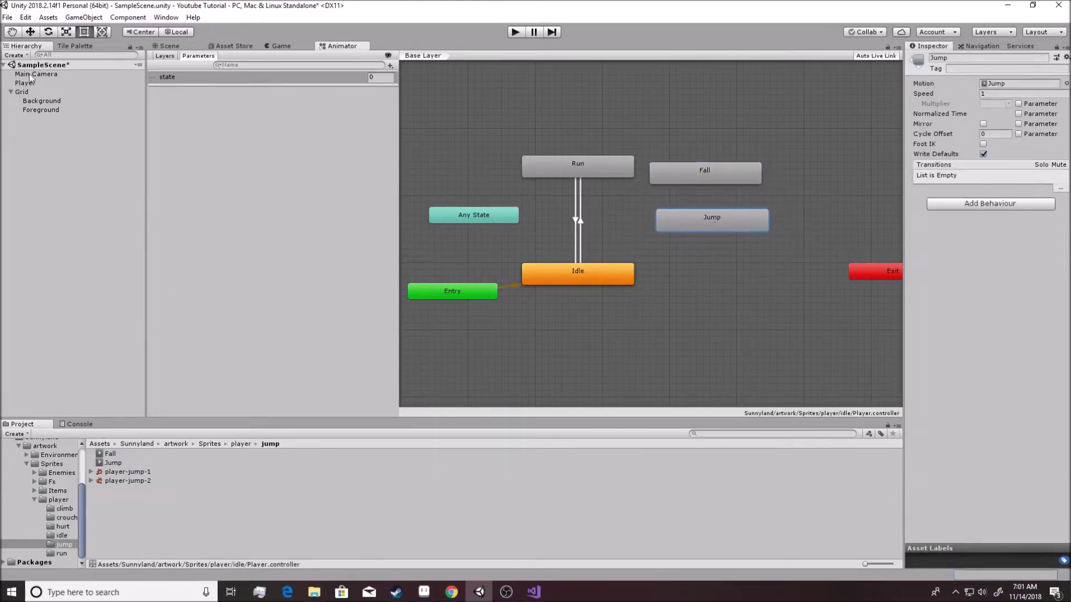
left_click_drag(711, 177, 733, 162)
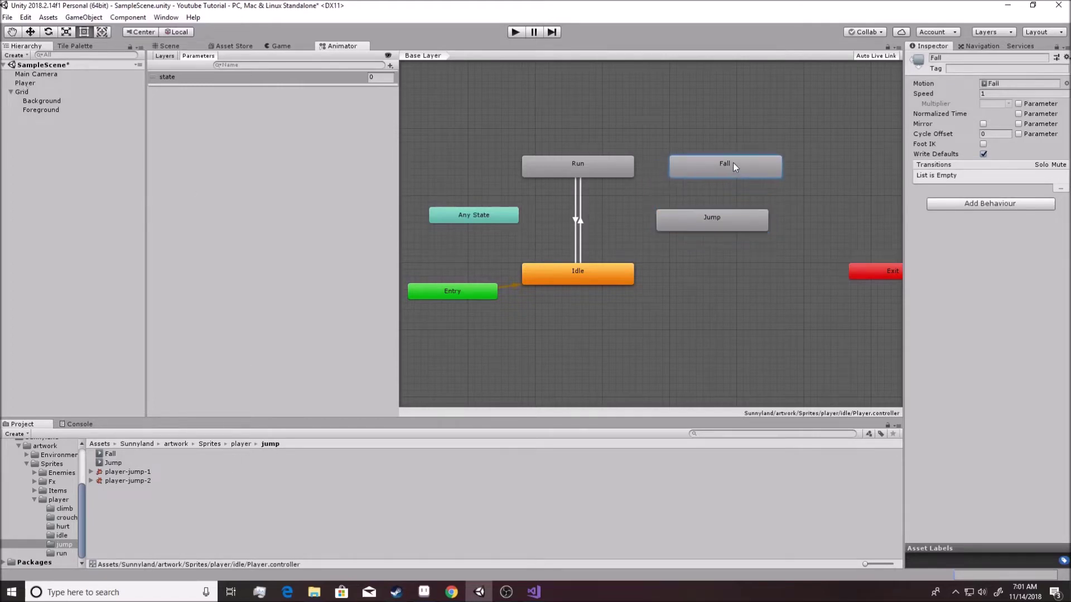
left_click_drag(745, 218, 728, 116)
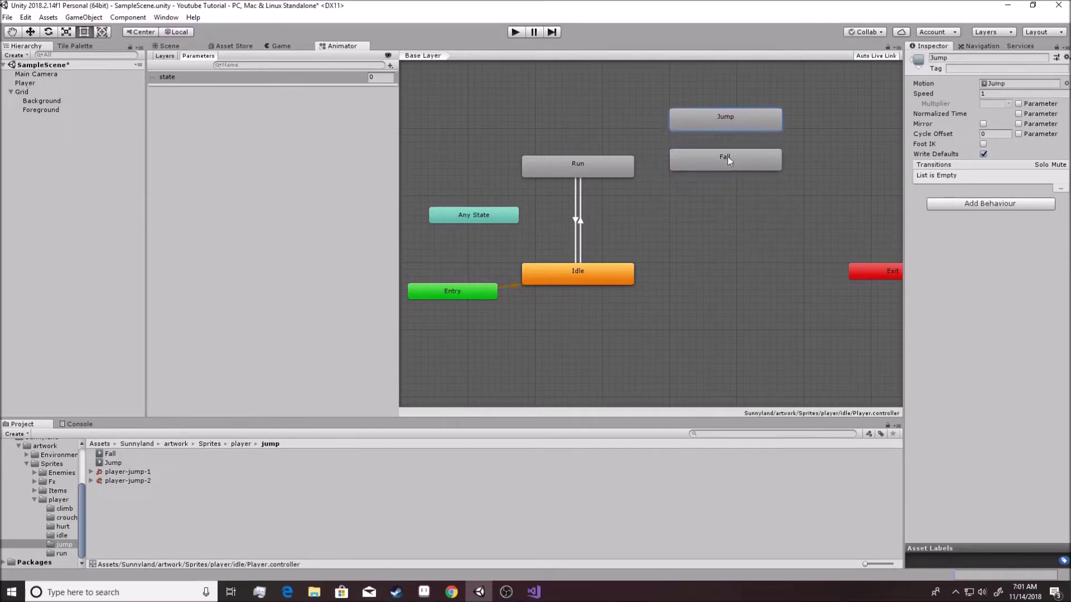
left_click_drag(727, 156, 747, 243)
left_click_drag(719, 127, 737, 168)
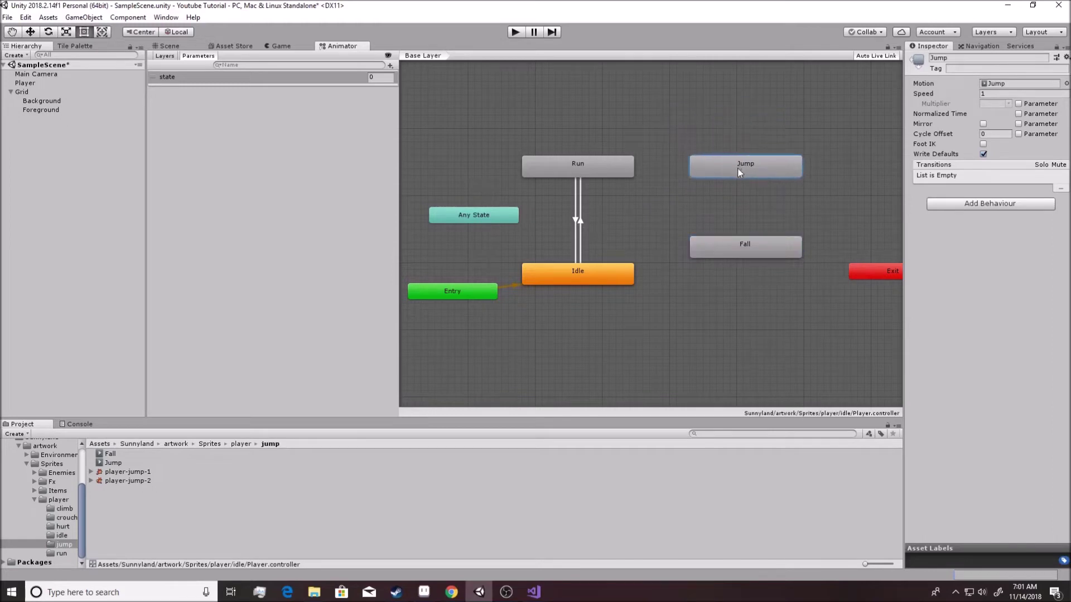
- Make transitions from the Run state and the Idle state to Jump
left_click_drag(744, 255, 745, 241)
right_click(619, 165)
left_click(647, 171)
left_click(724, 163)
right_click(627, 165)
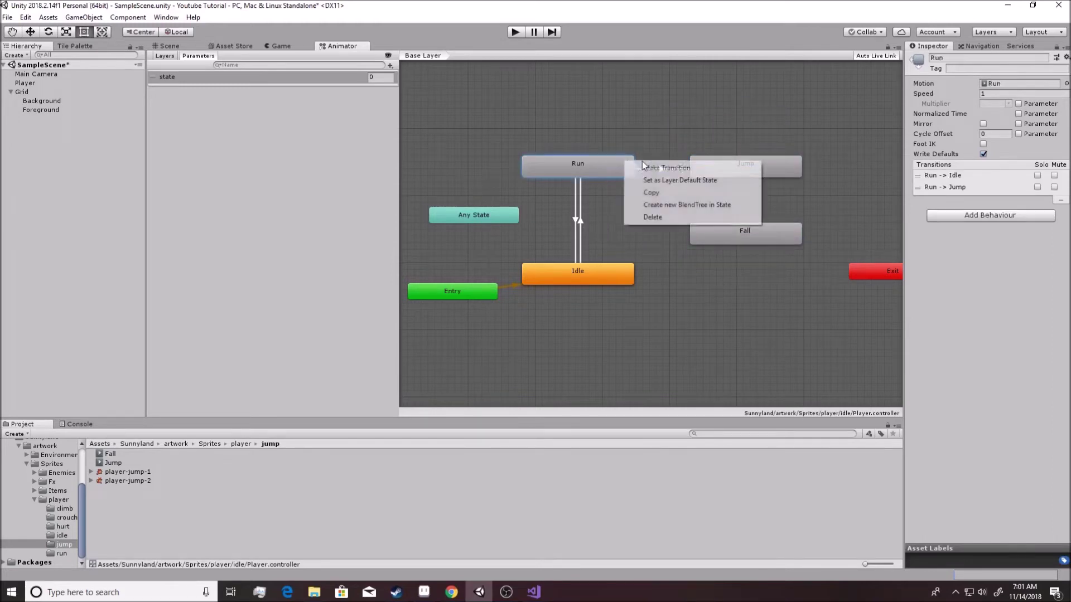
left_click(603, 273)
right_click(638, 274)
left_click(653, 282)
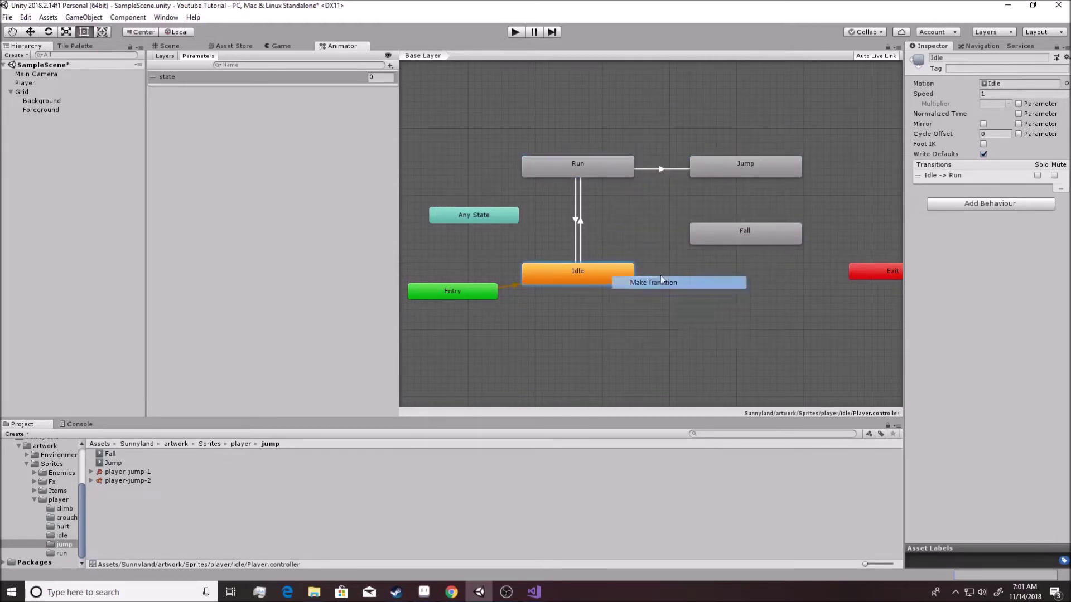
left_click(705, 167)
right_click(615, 273)
left_click(641, 282)
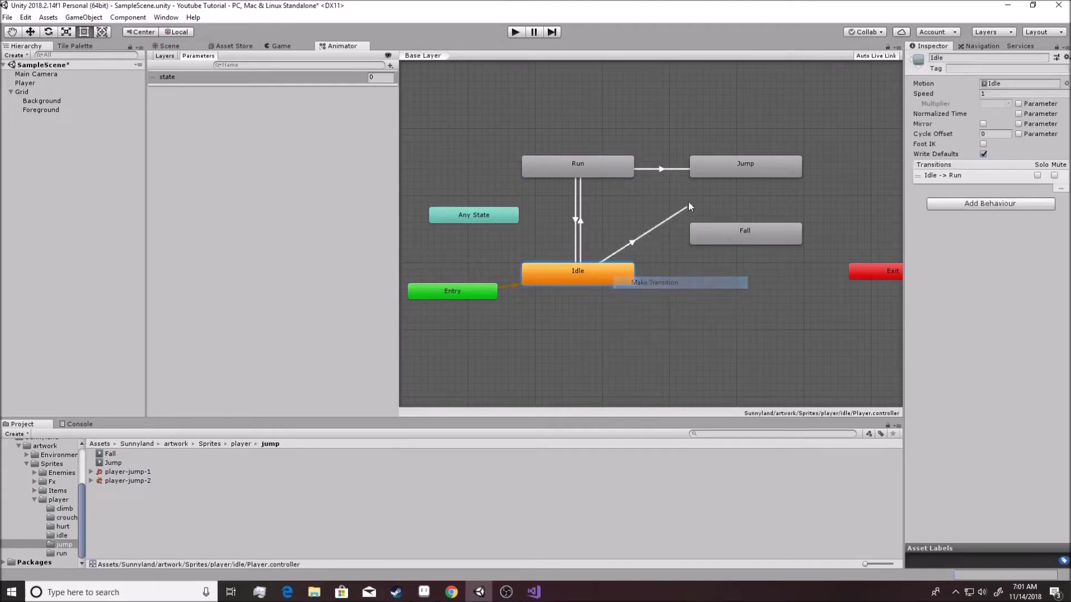
left_click(700, 171)
- Turn off exit time and fixed duration on Run-to-Jump and Idle-to-Jump, with transition duration 0
left_click(672, 168)
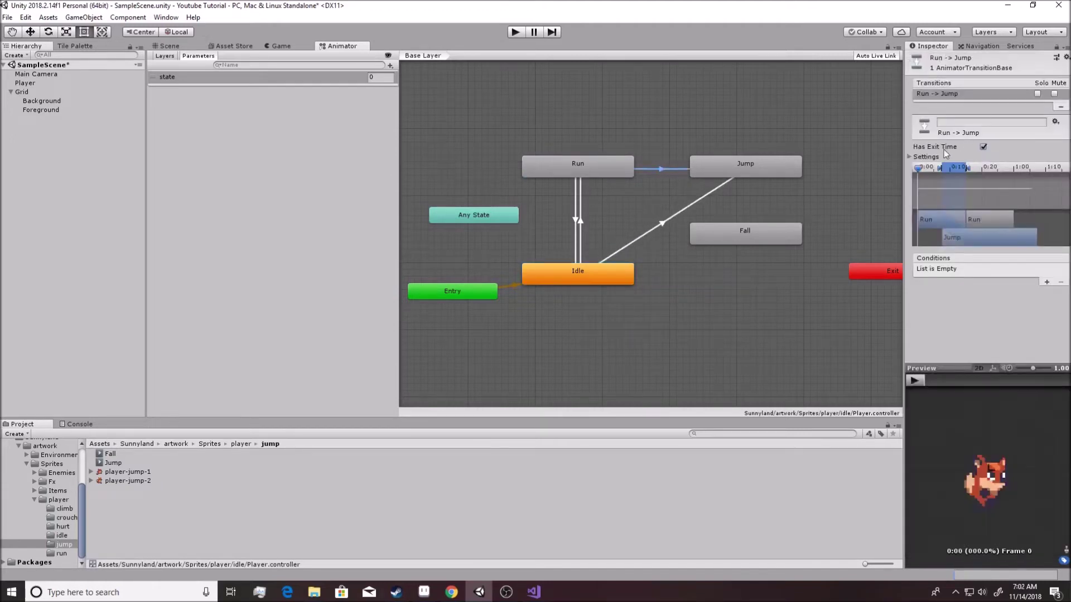
left_click(906, 157)
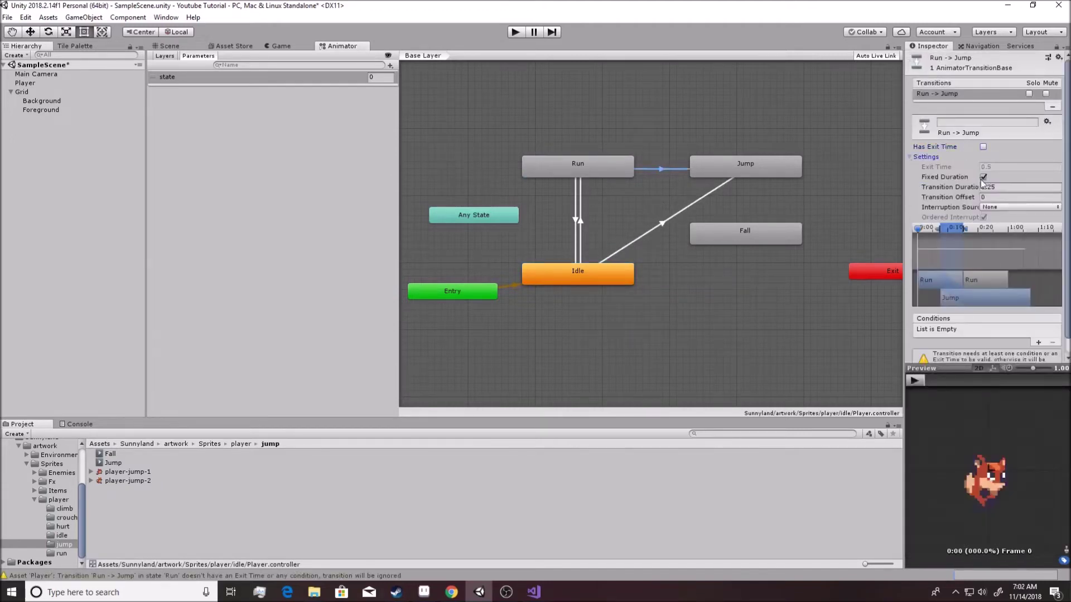
left_click(937, 190)
type("0")
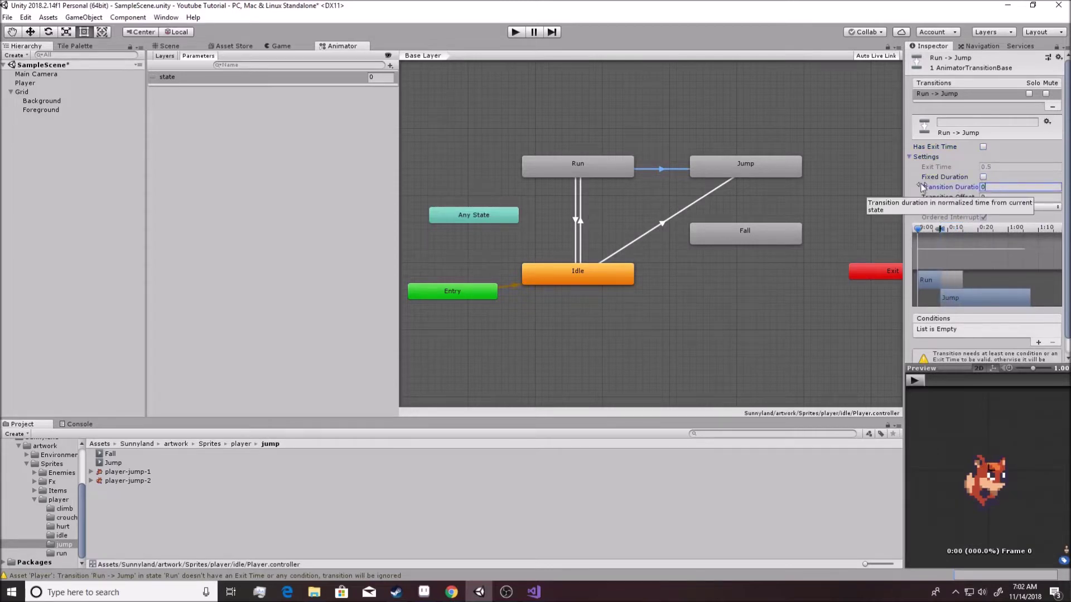
left_click(663, 224)
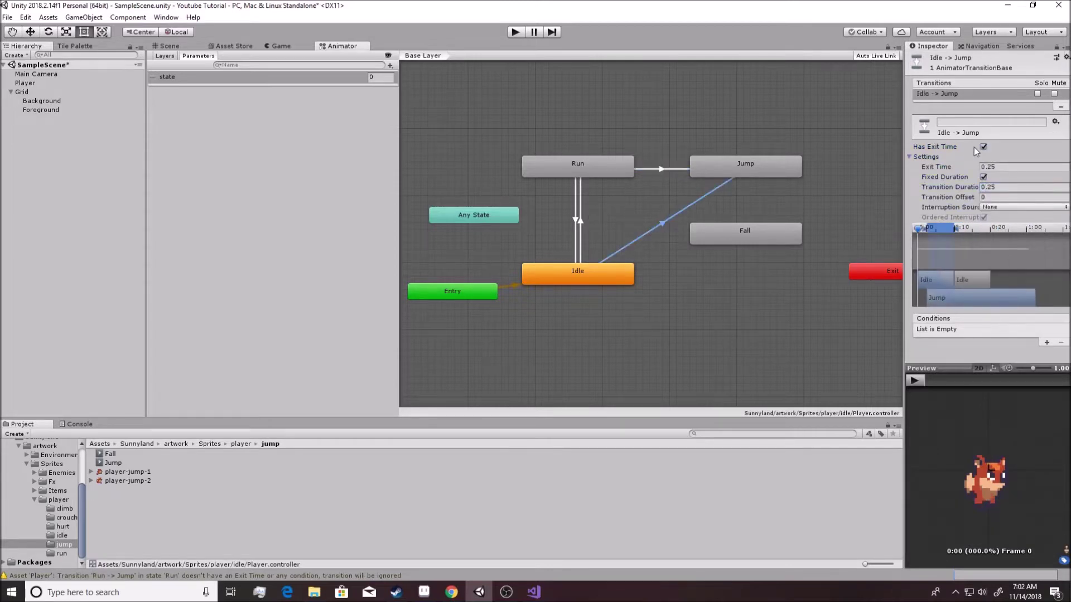
left_click(984, 187)
type("0")
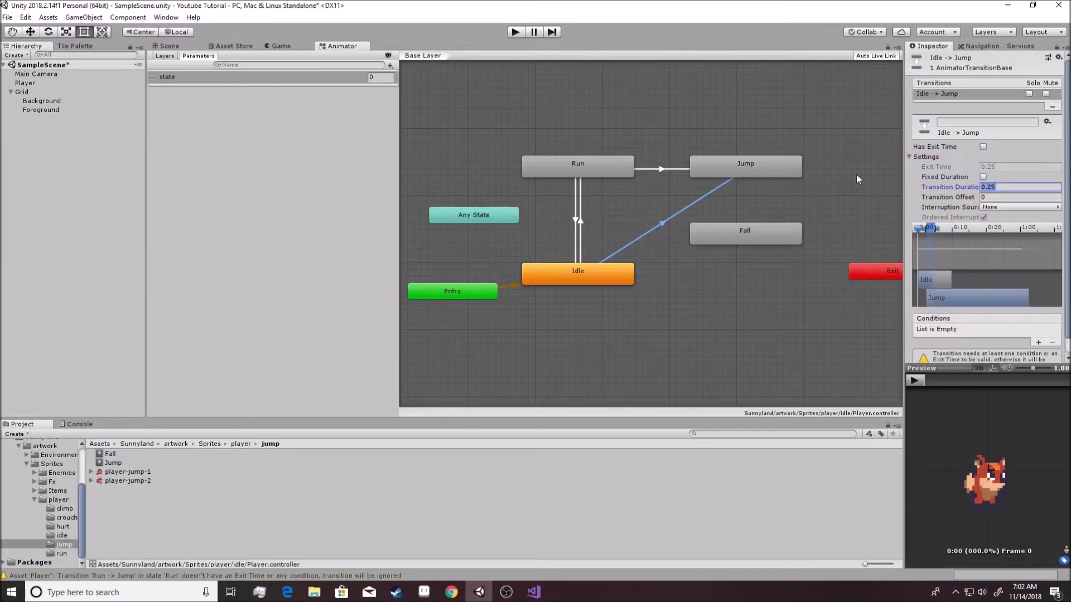
left_click(666, 284)
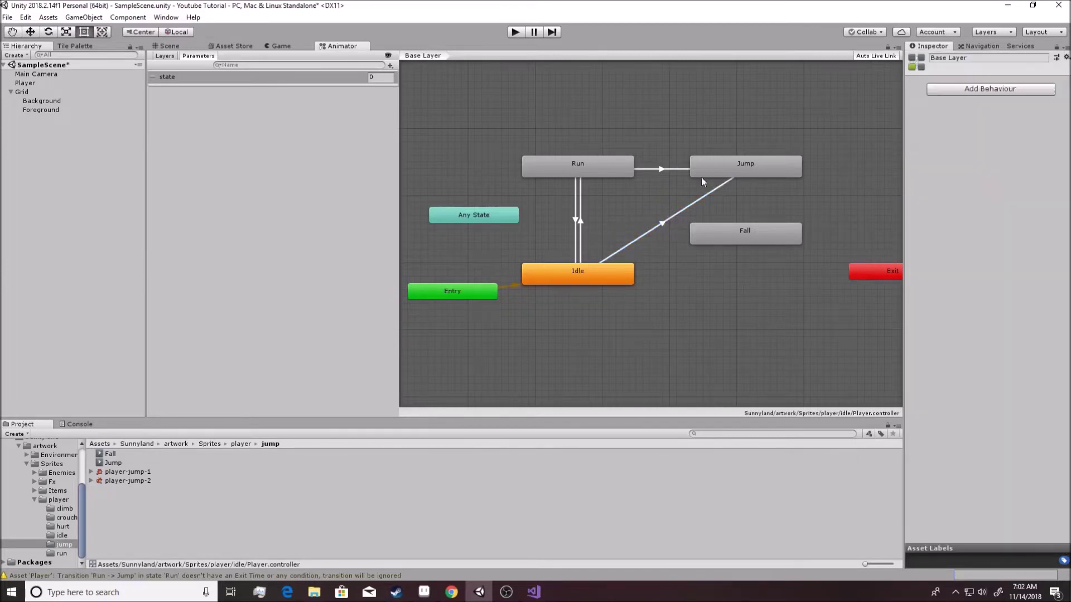
left_click(668, 220)
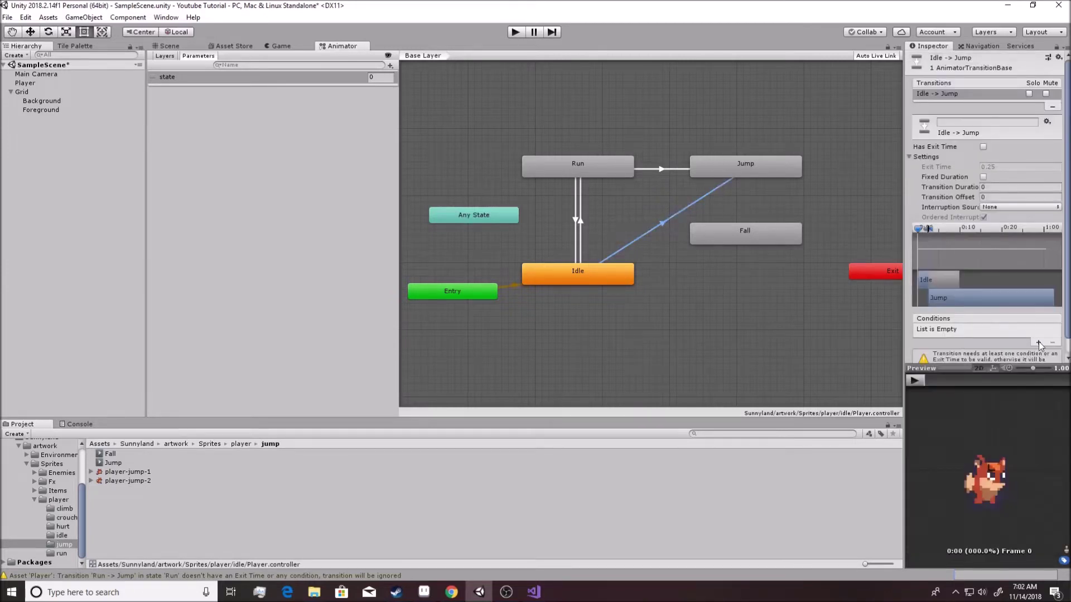
- Give Idle-to-Jump the condition state Equals 2 and switch Run-to-Jump's condition to Equals
left_click(1037, 343)
left_click(1013, 330)
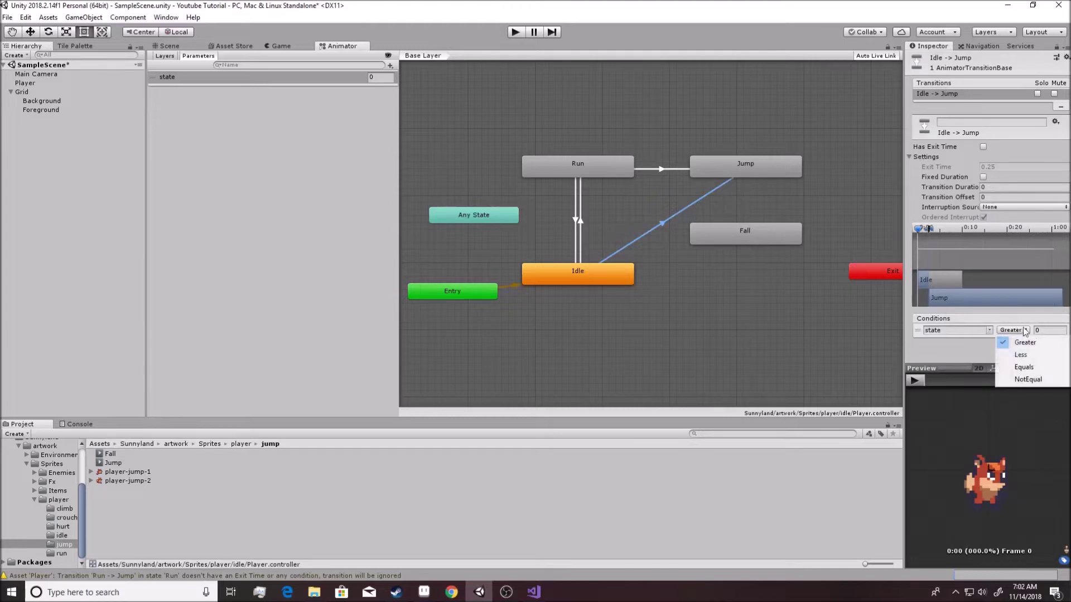
left_click(1024, 367)
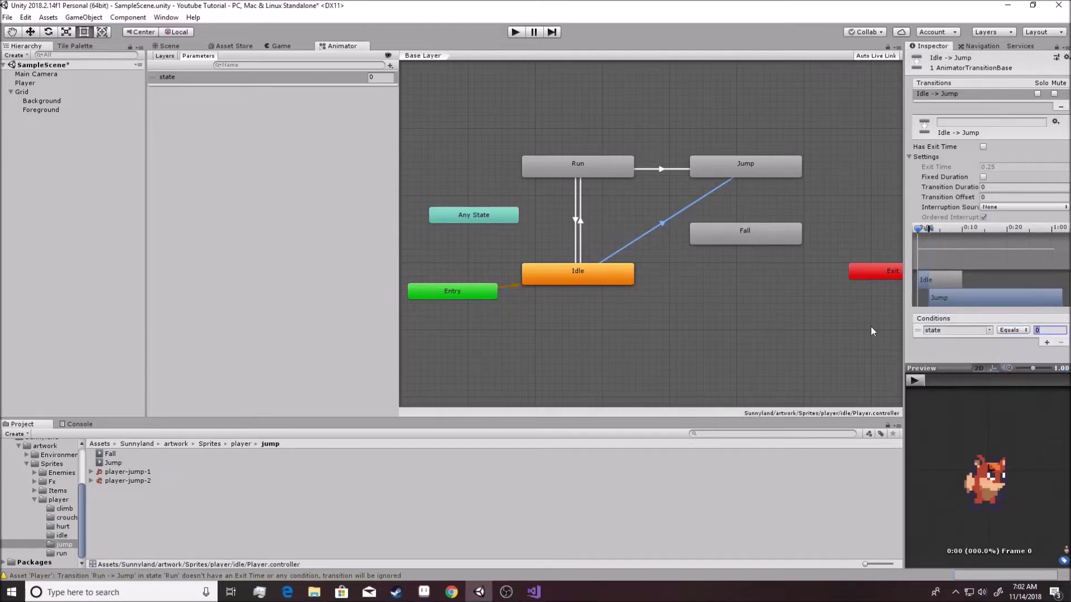
type("1")
key("BackSpace")
type("2")
left_click(660, 169)
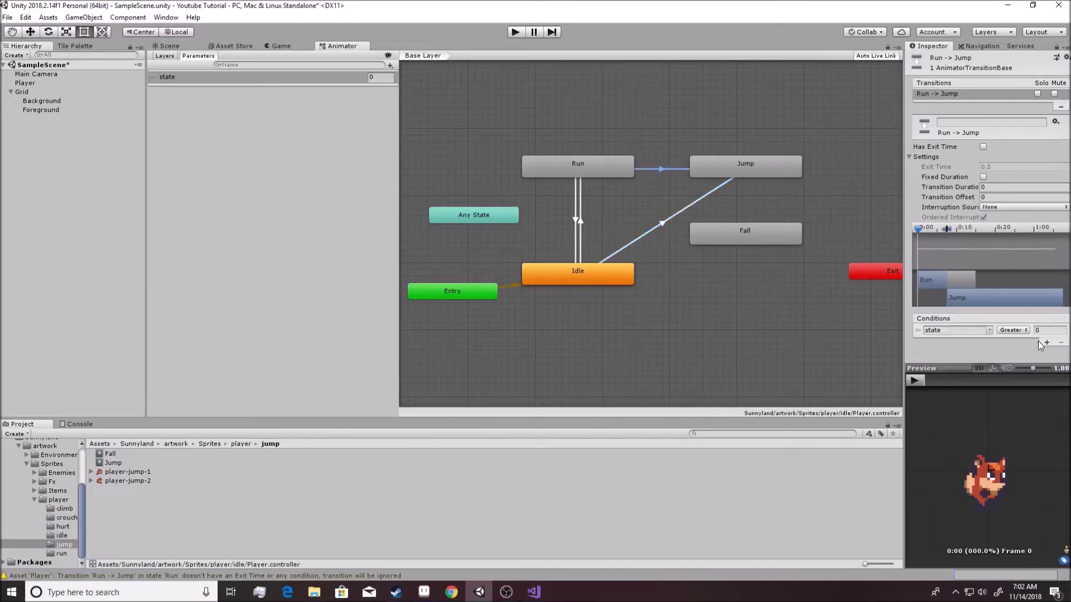
left_click(1013, 331)
left_click(1026, 368)
- Move the Fall state slightly lower and recheck the Idle-to-Jump transition
left_click(563, 166)
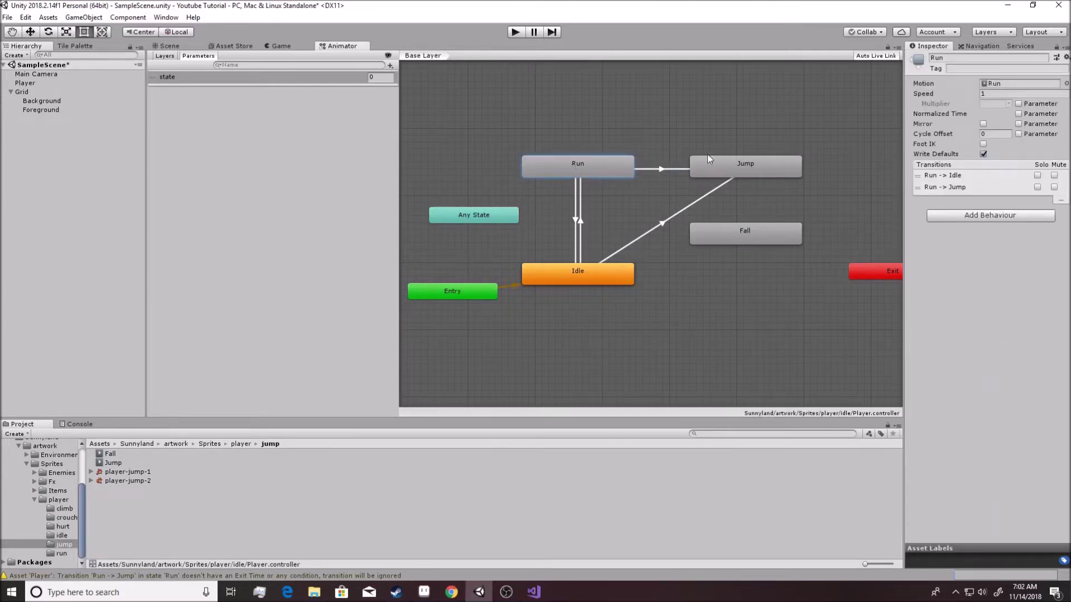
left_click(749, 170)
left_click_drag(737, 236, 746, 264)
left_click(580, 279)
left_click(672, 216)
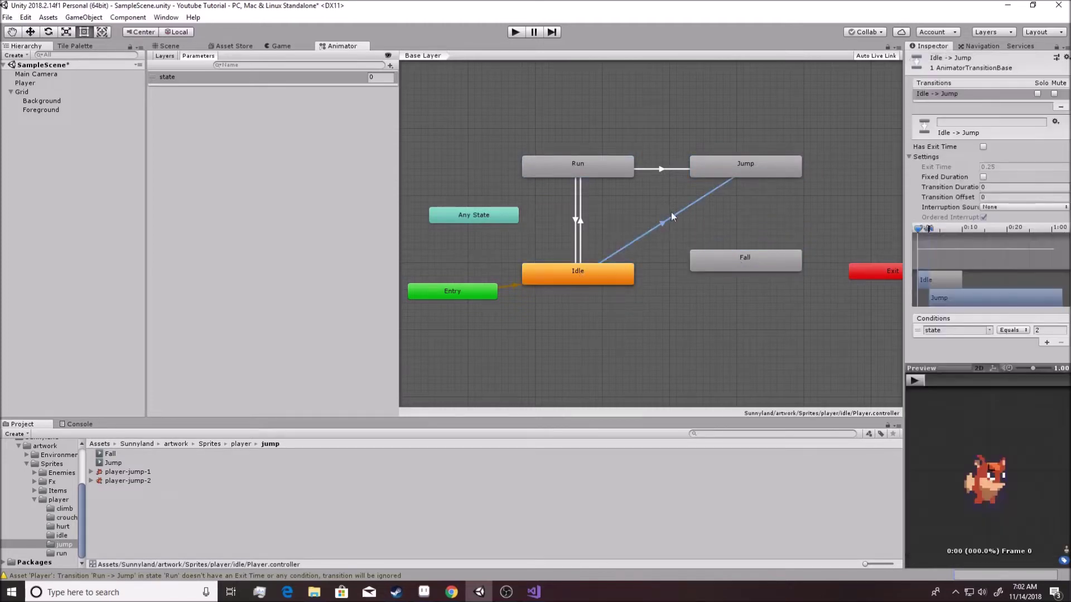
left_click(736, 168)
left_click(669, 221)
left_click(742, 168)
left_click(724, 225)
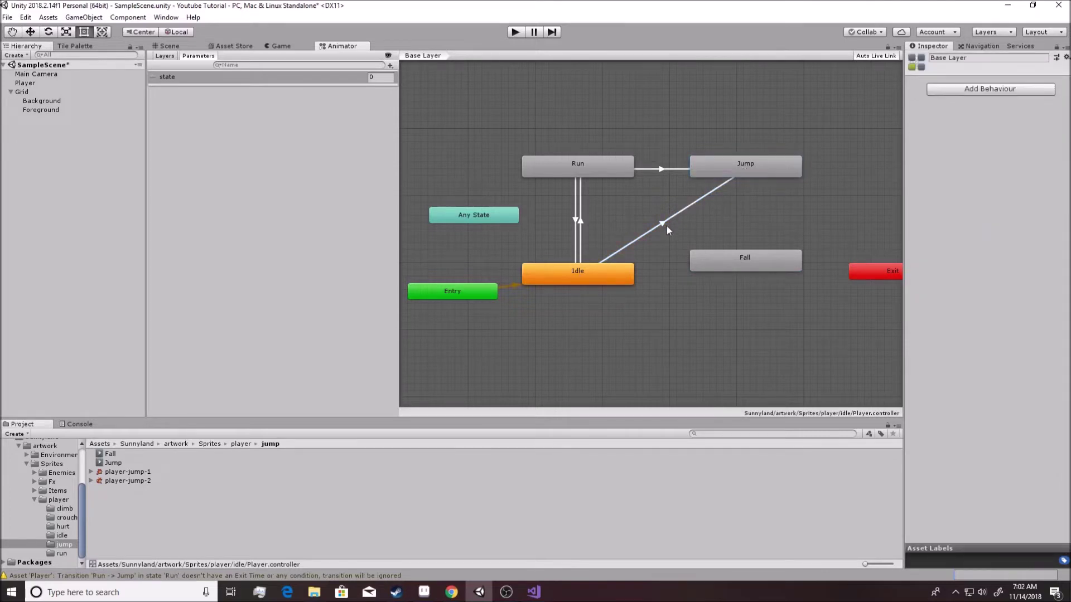
left_click(667, 226)
left_click(737, 176)
left_click(719, 226)
- Add a Jump-to-Run transition with no exit time, duration 0 and an Equals state condition
right_click(746, 165)
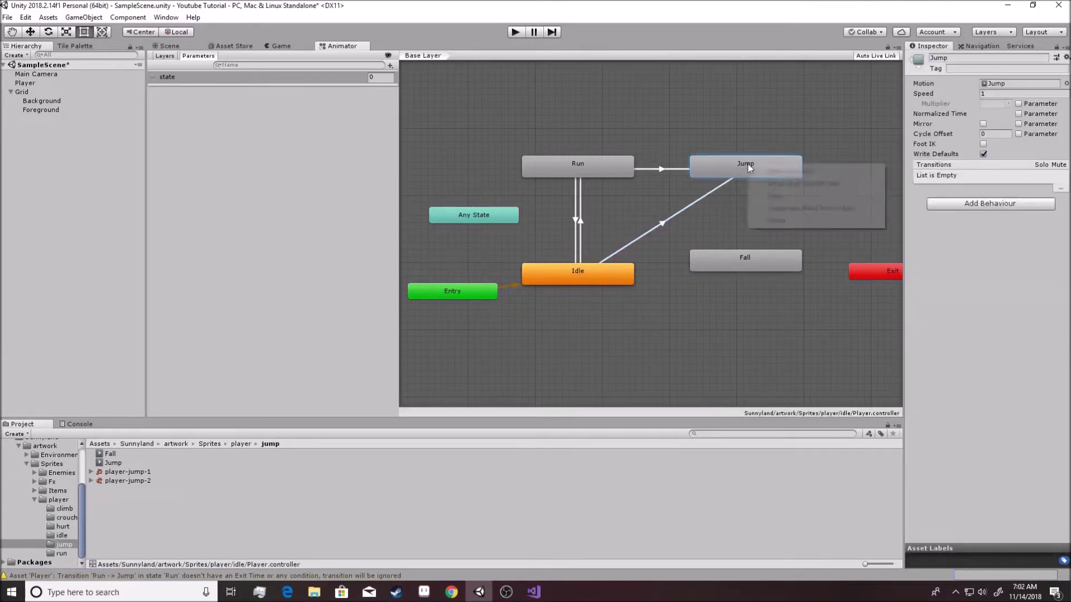
left_click(795, 172)
left_click(618, 162)
left_click(681, 166)
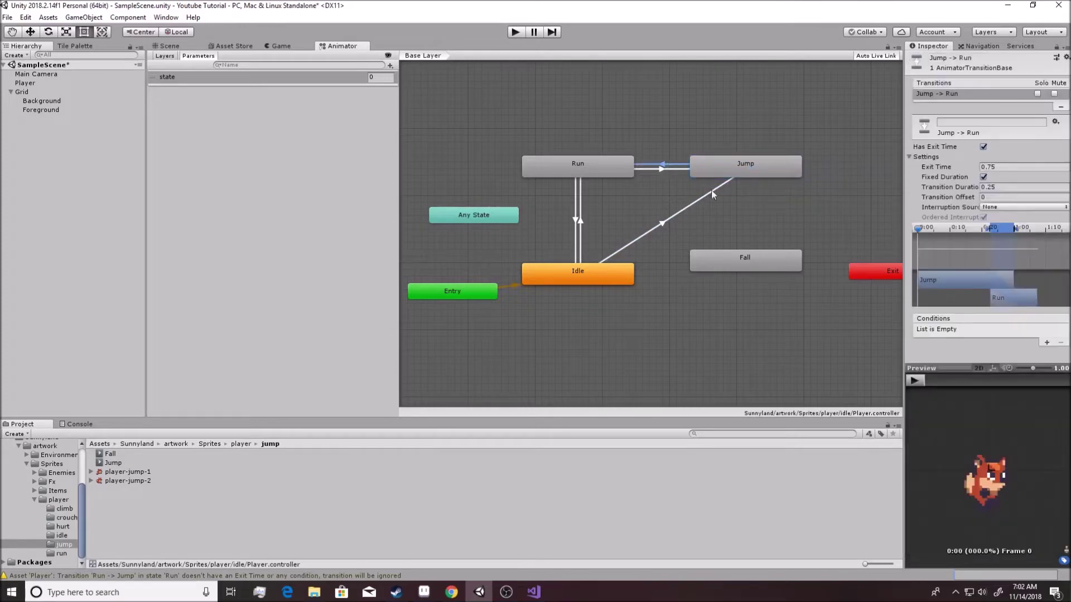
left_click(984, 147)
left_click(983, 177)
left_click_drag(948, 187, 898, 184)
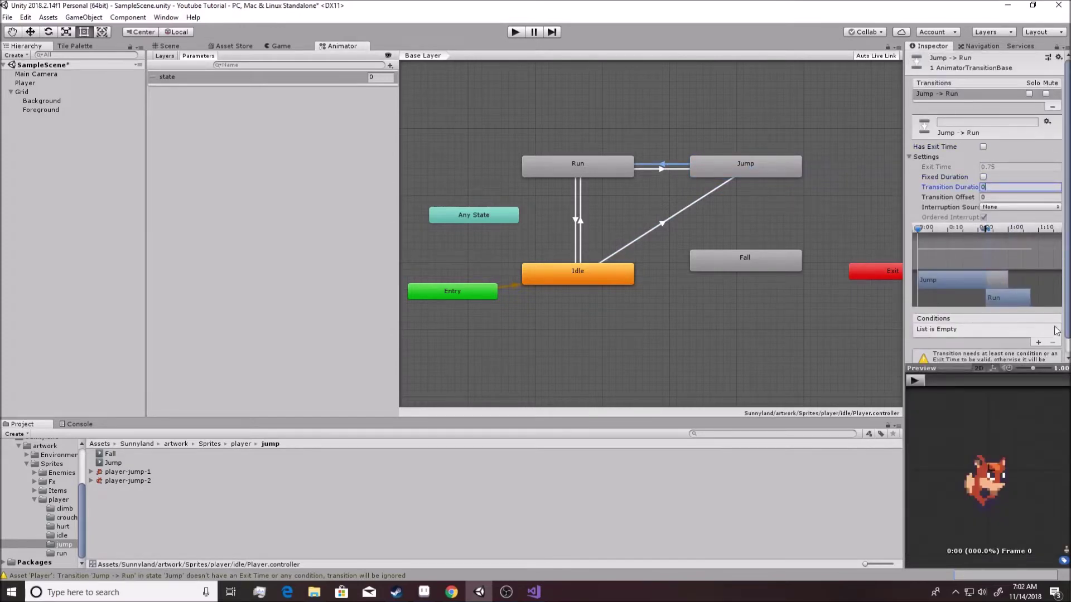
left_click(1039, 342)
left_click(1012, 330)
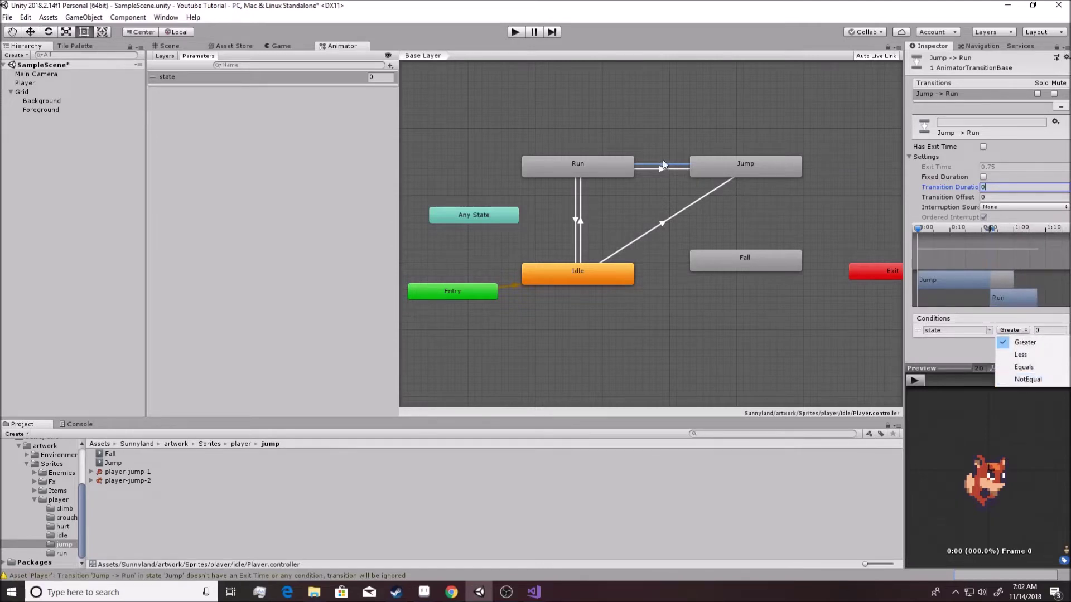
left_click(1024, 367)
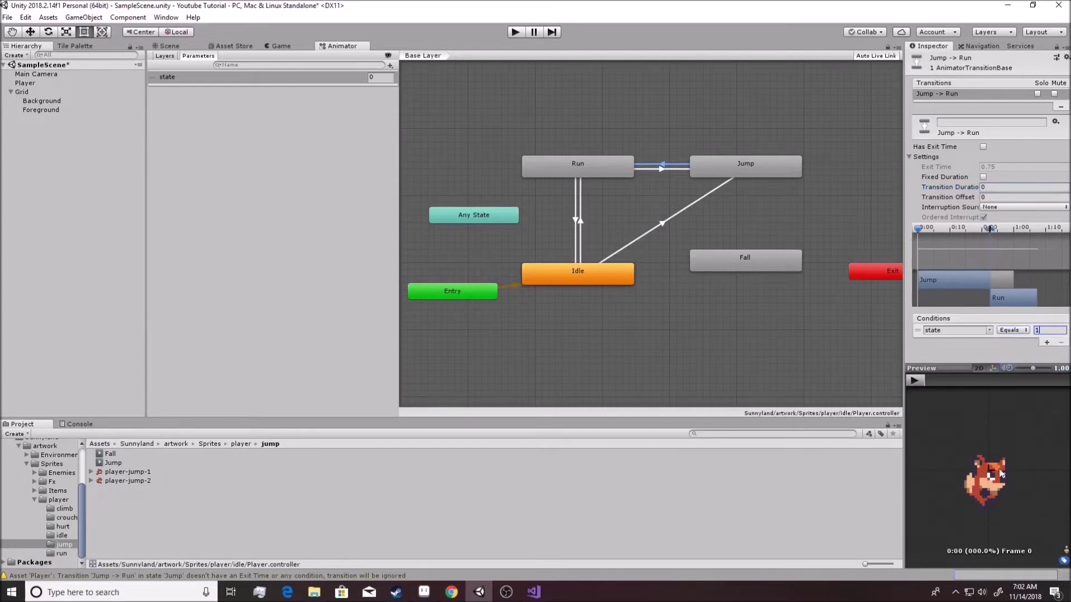
left_click(774, 232)
- Add a Jump-to-Idle transition with no exit time, duration 0 and condition state Equals 0
right_click(748, 170)
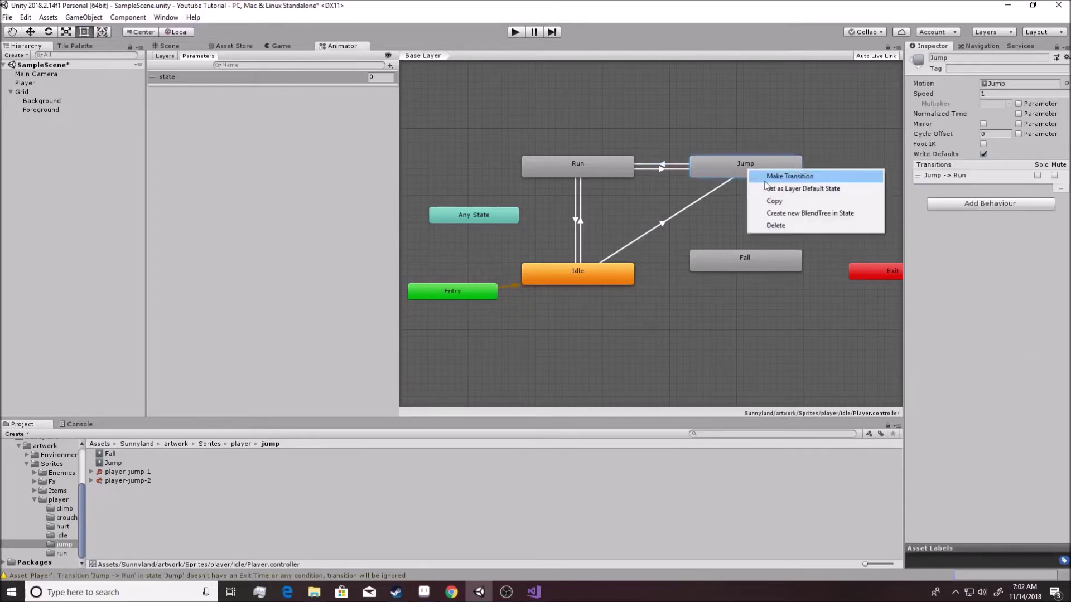
left_click(772, 174)
left_click(604, 267)
left_click(651, 221)
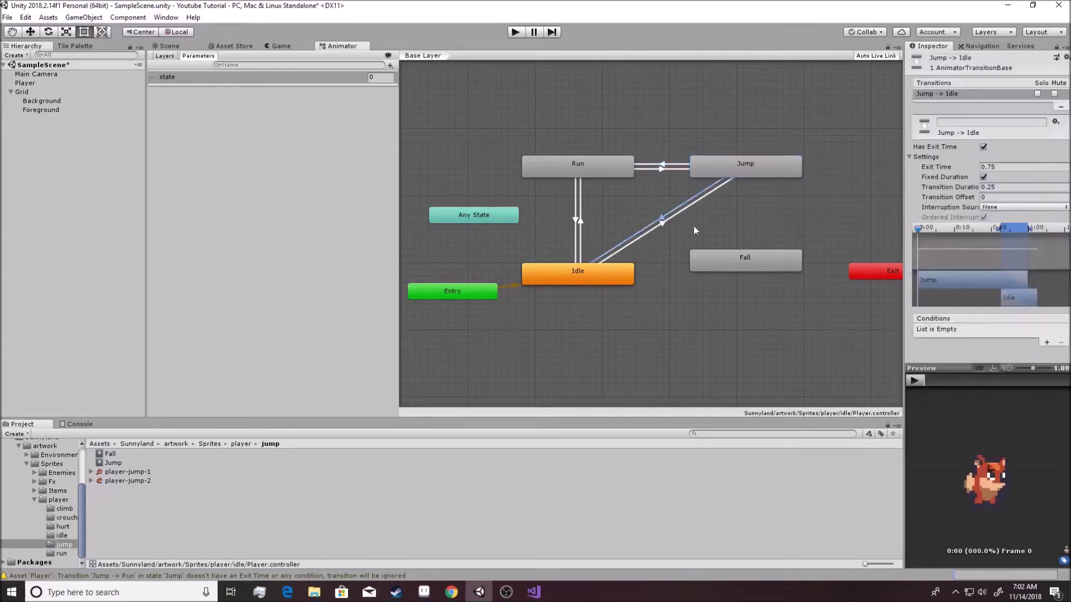
left_click(983, 147)
left_click(983, 177)
left_click(988, 187)
type("0")
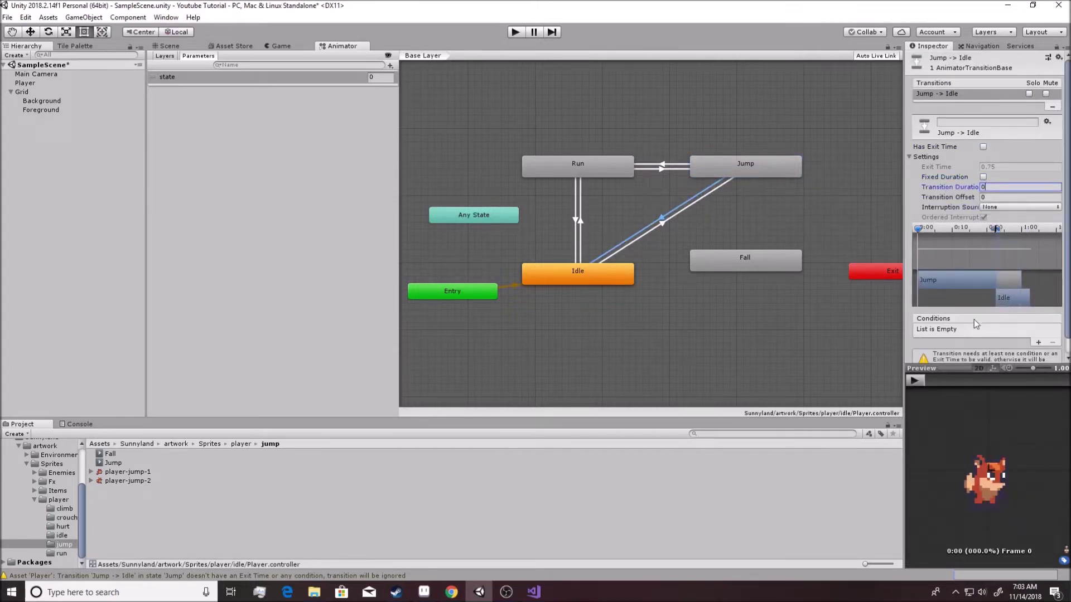
left_click(1038, 342)
left_click(1017, 330)
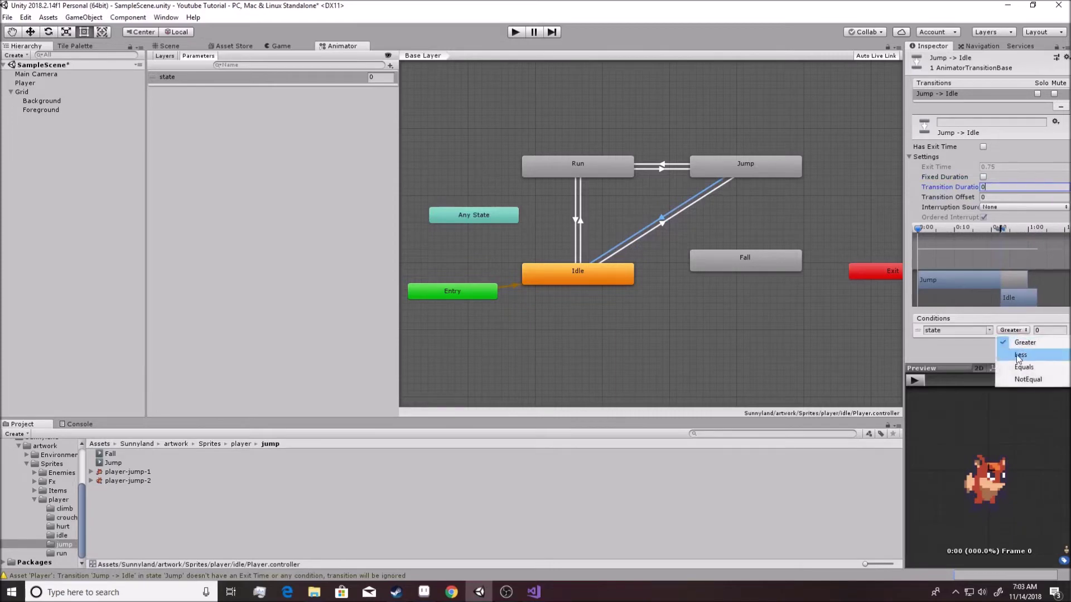
left_click(1023, 369)
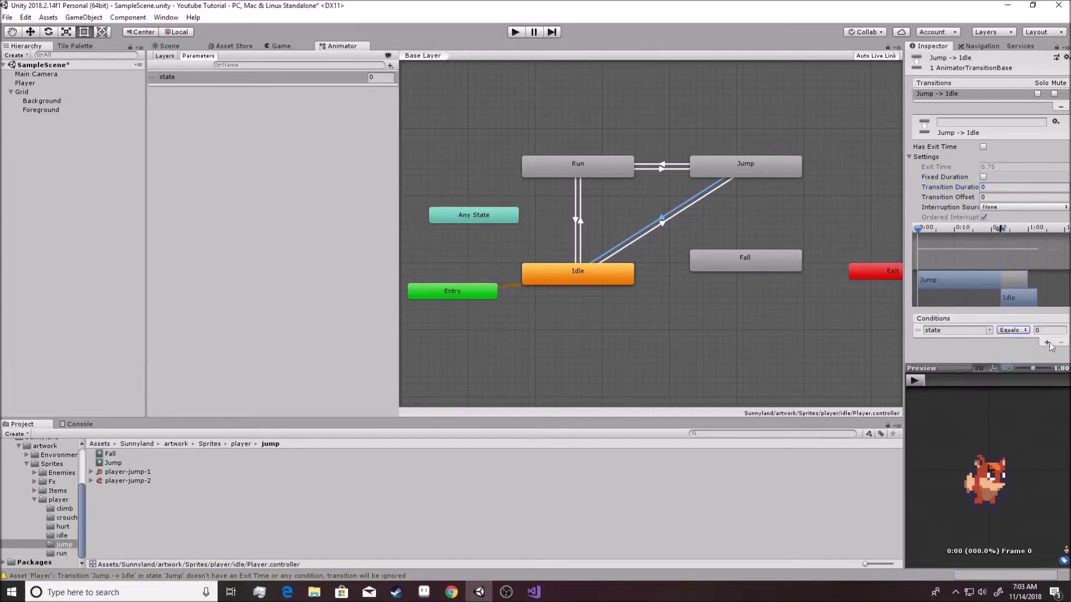
left_click(716, 219)
left_click(758, 168)
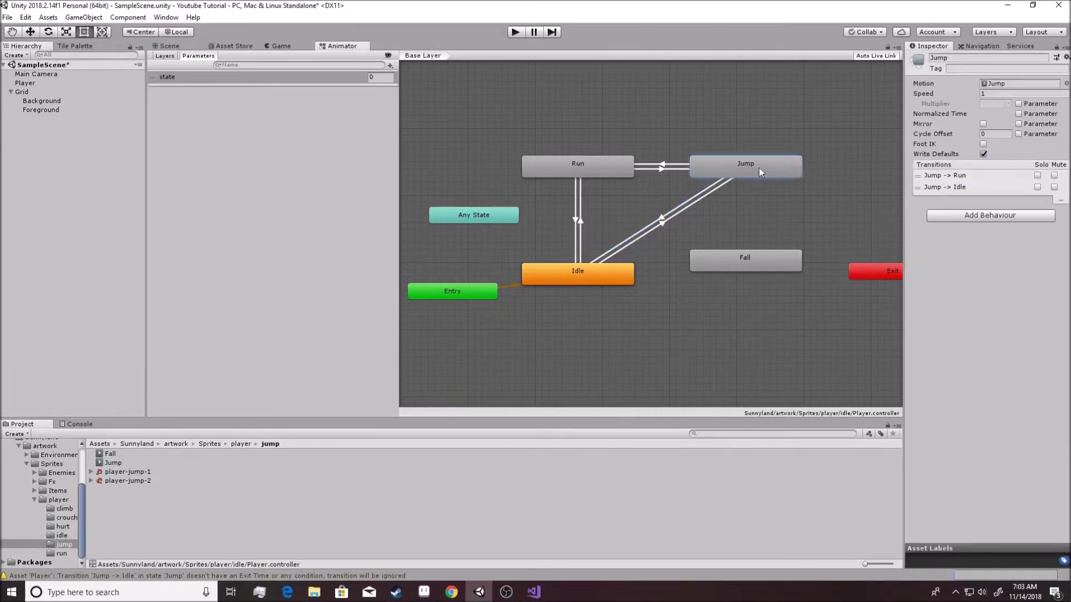
right_click(761, 169)
- Make a Jump-to-Fall transition with exit time and fixed duration off and duration 0
left_click(780, 175)
left_click(758, 262)
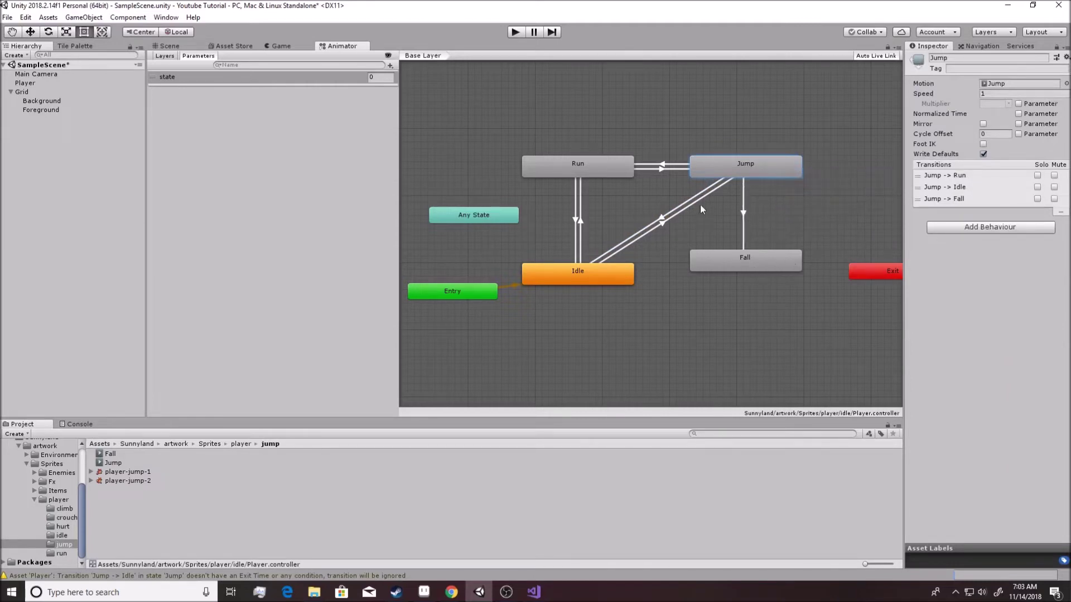
left_click(743, 213)
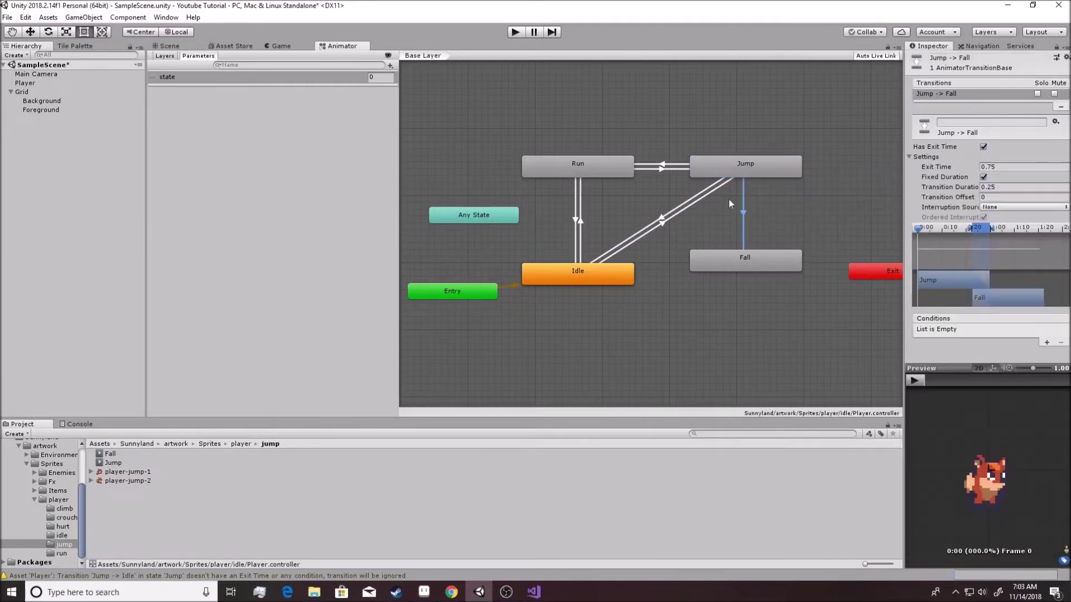
left_click(983, 147)
left_click(983, 177)
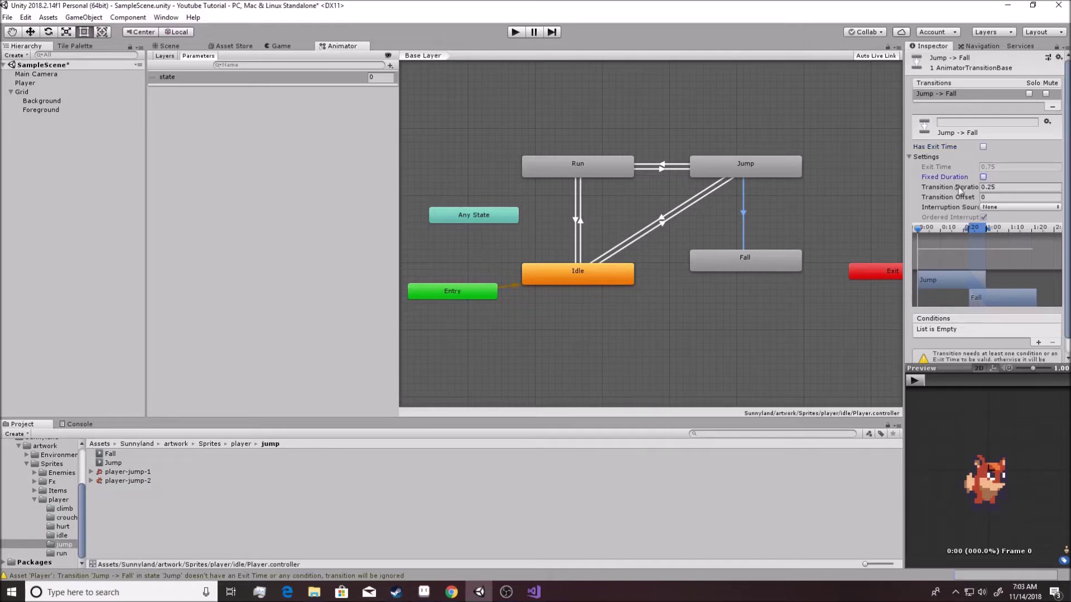
left_click(664, 215)
left_click(665, 164)
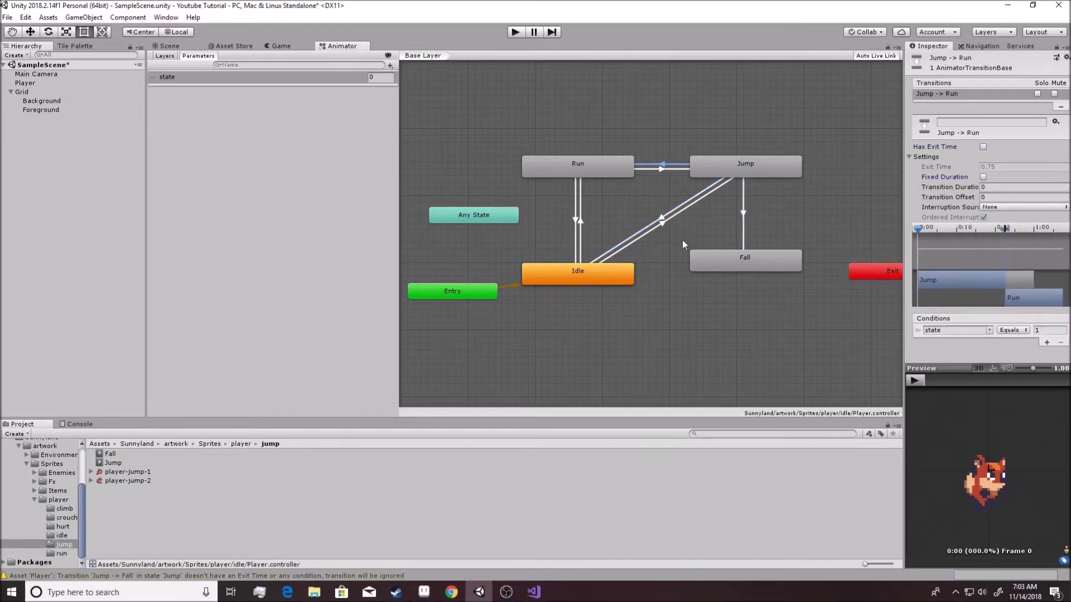
left_click(682, 240)
left_click(743, 223)
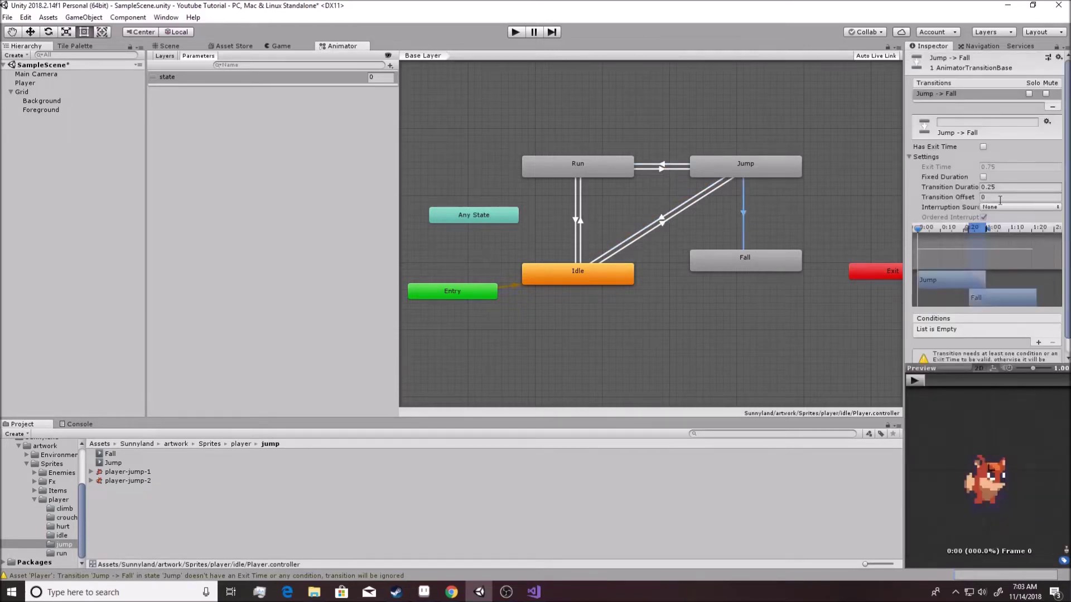
left_click(993, 187)
type("0")
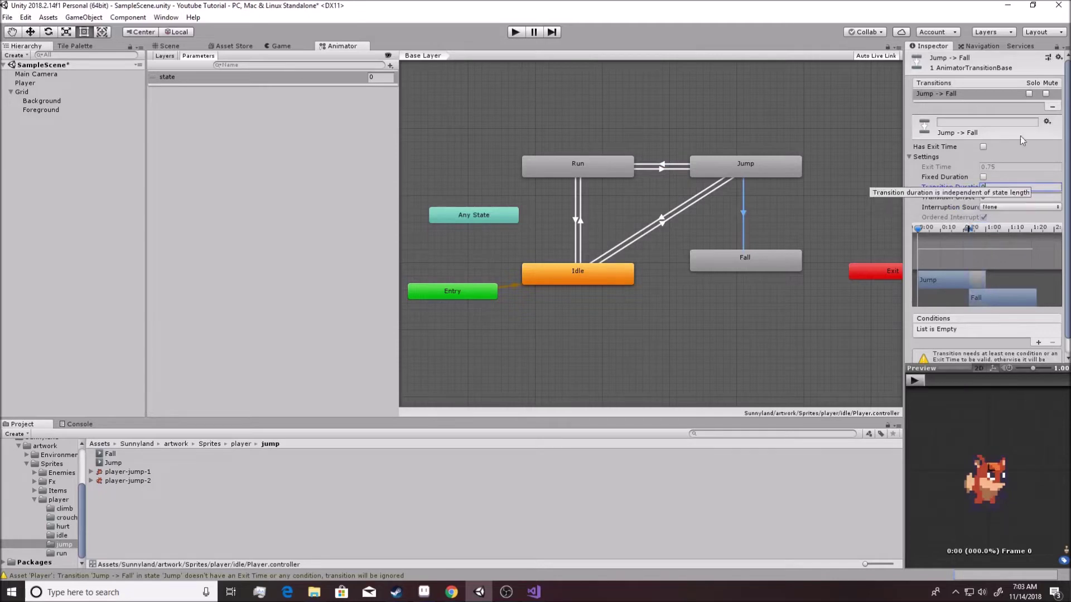
- Add the condition state Equals 3 to Jump-to-Fall and nudge the Fall state lower
left_click(1038, 342)
left_click(1020, 331)
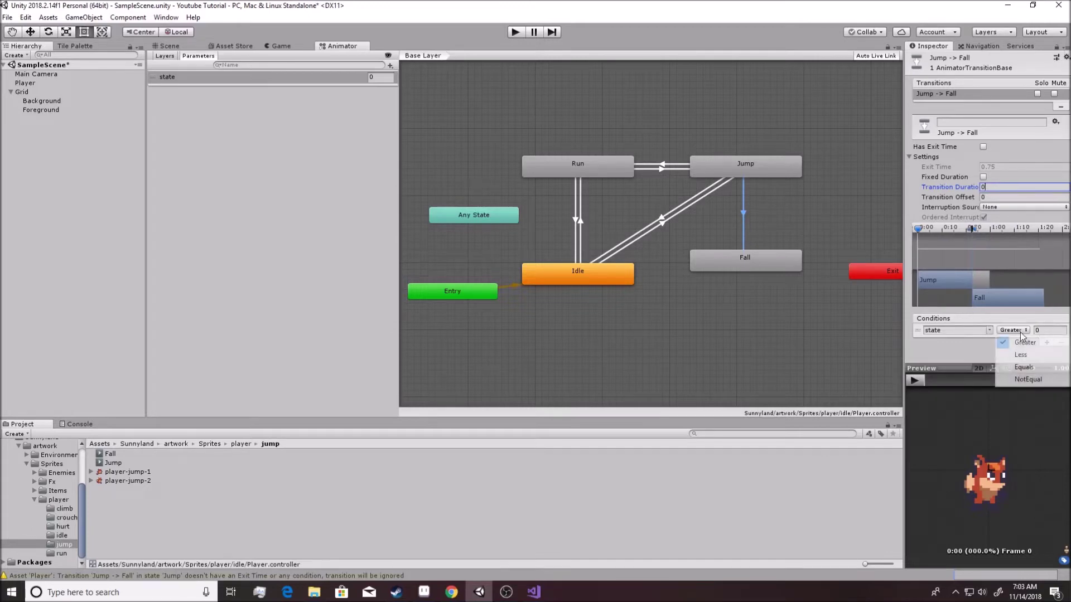
left_click(1024, 367)
left_click(1049, 330)
type("3")
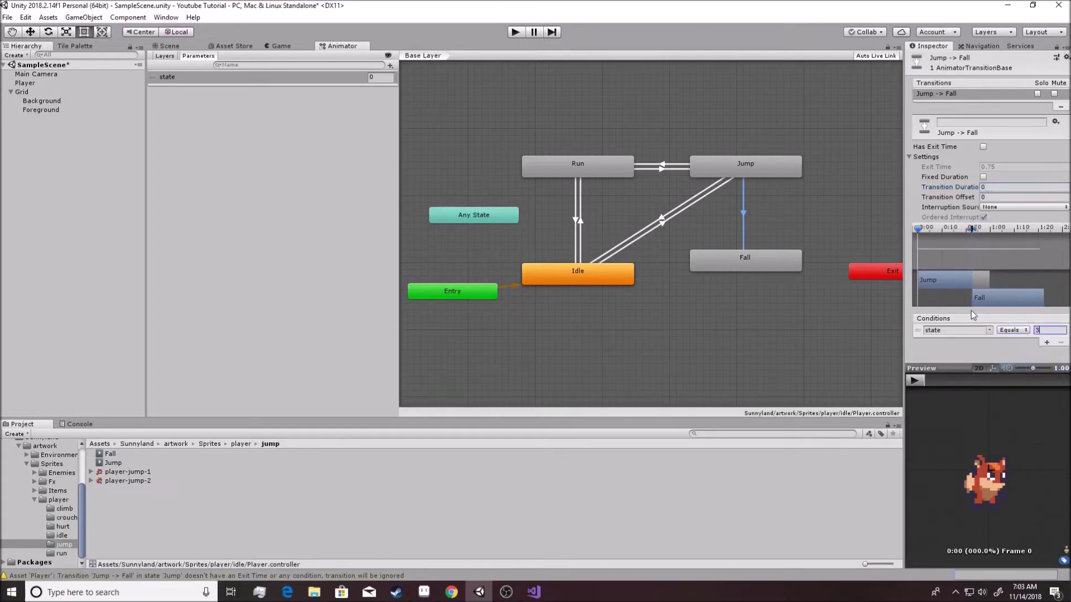
key("Return")
left_click_drag(738, 262, 738, 276)
- Create a transition from the Fall state to the Idle state
left_click(745, 220)
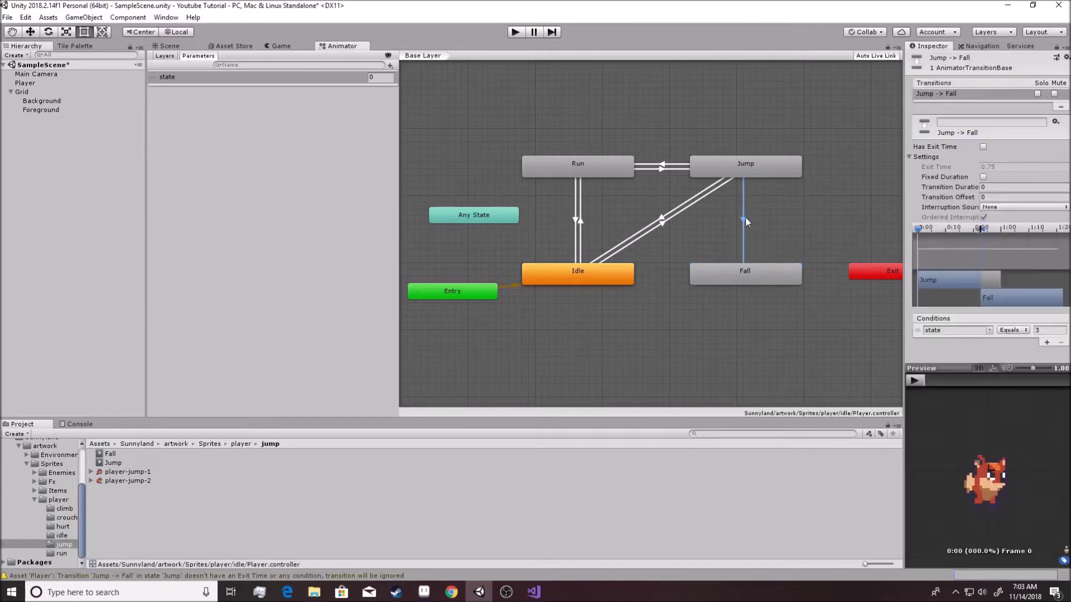
left_click(748, 274)
right_click(748, 272)
left_click(772, 277)
left_click(597, 272)
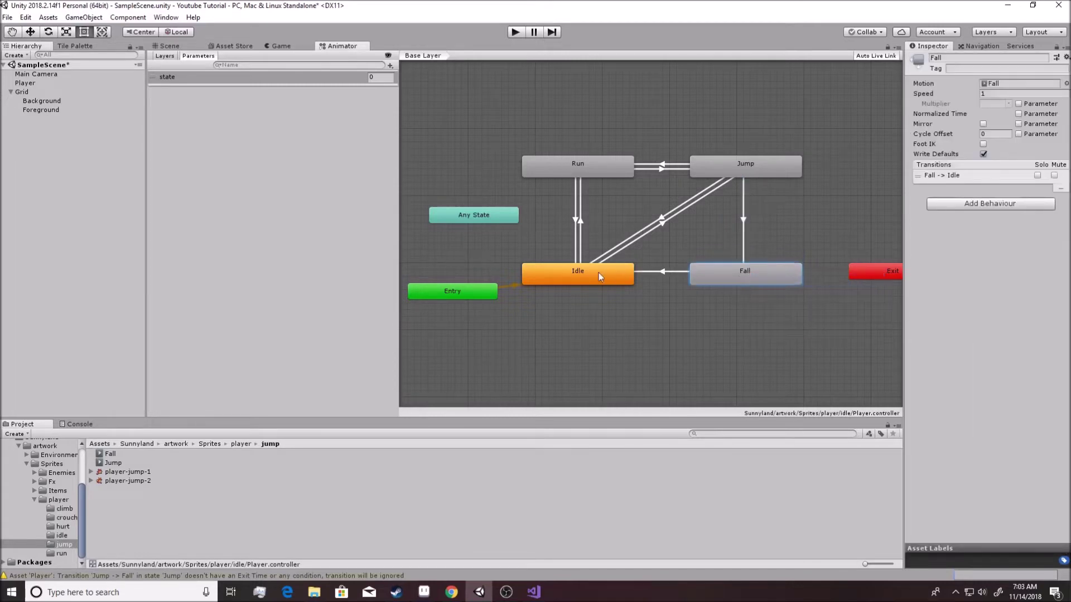
left_click(664, 272)
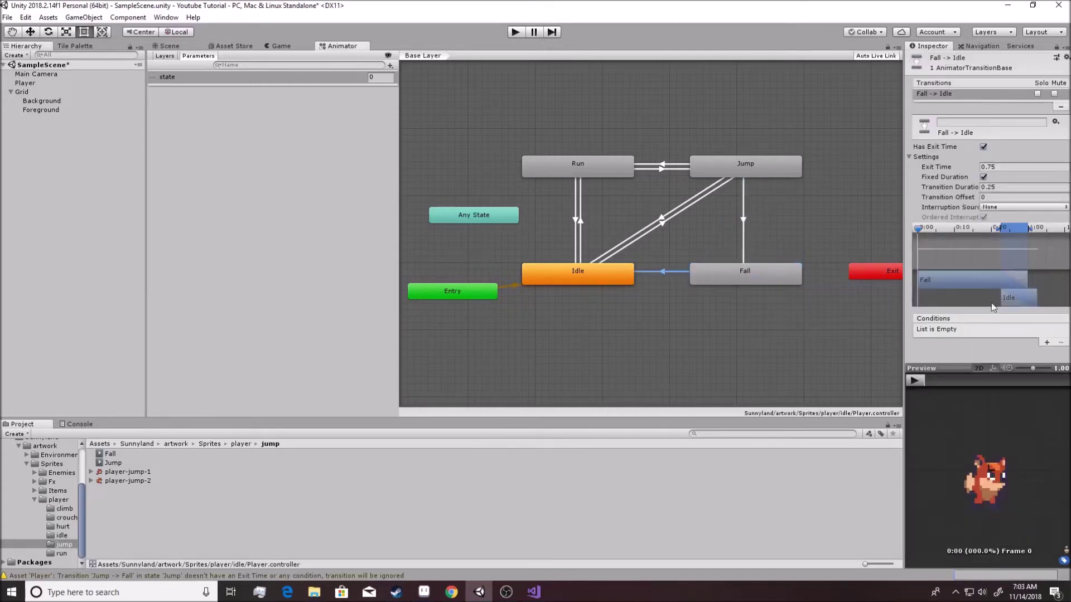
- Give the Fall-to-Idle transition the condition state Equals 0
left_click(1047, 342)
left_click(1013, 330)
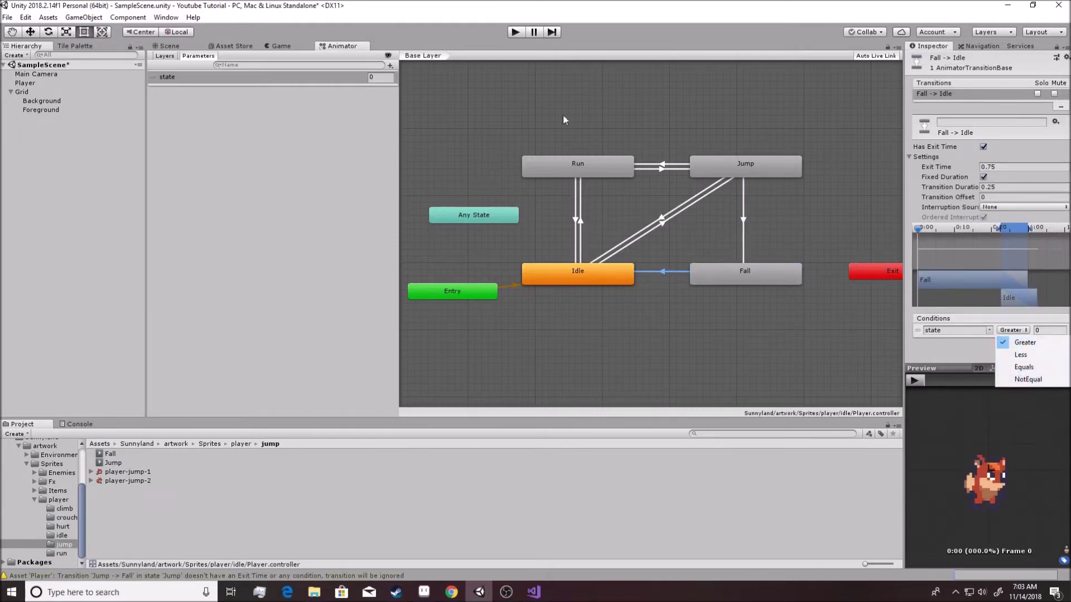
left_click(1042, 369)
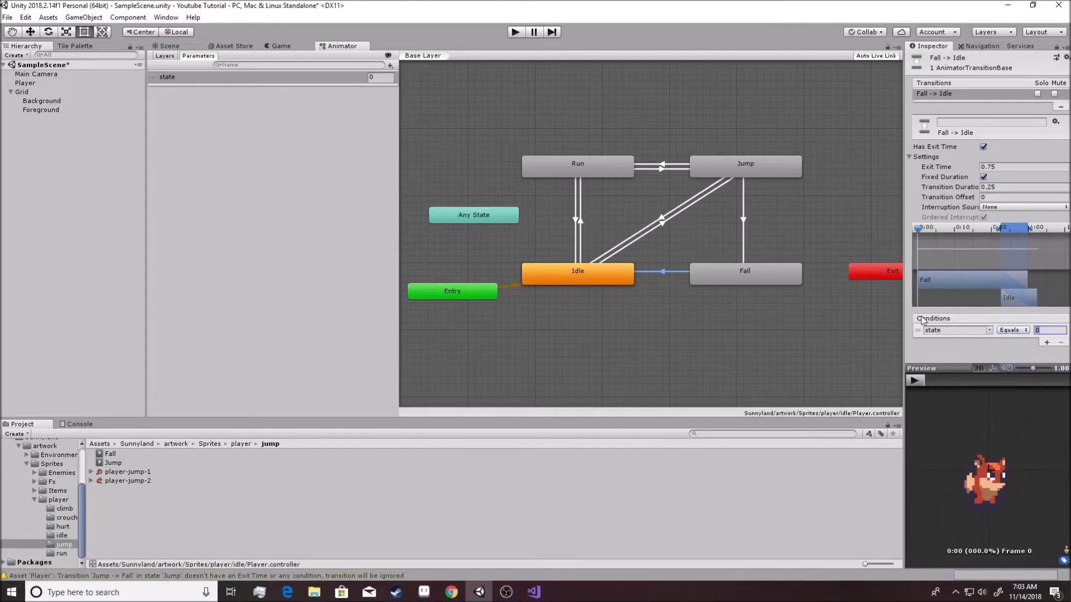
left_click(732, 223)
left_click(742, 220)
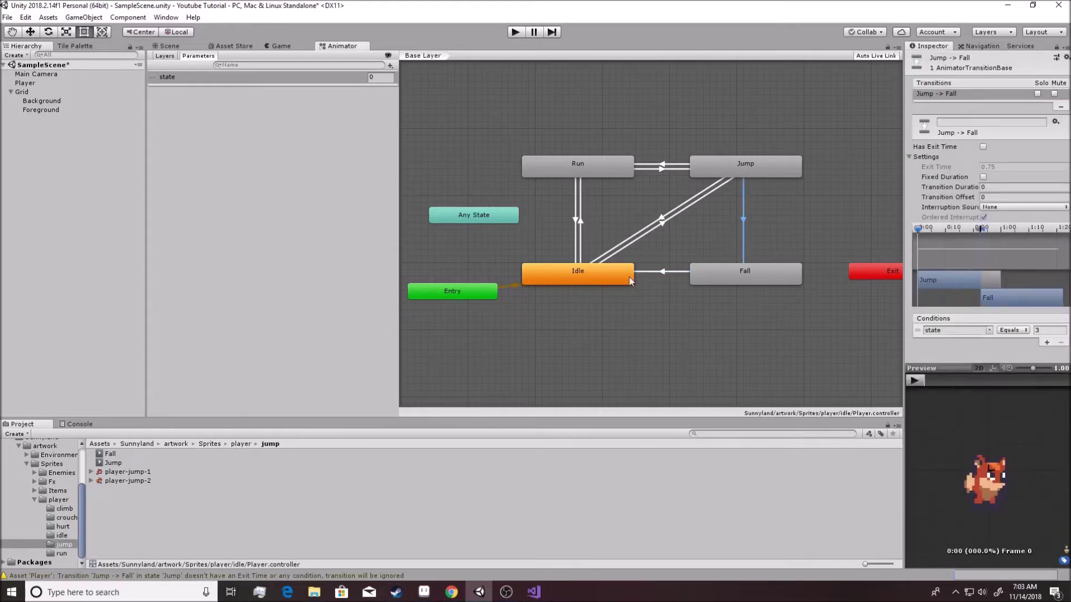
left_click(726, 383)
- Start Play mode and test the fox jumping and running left and right
key("ctrl+p")
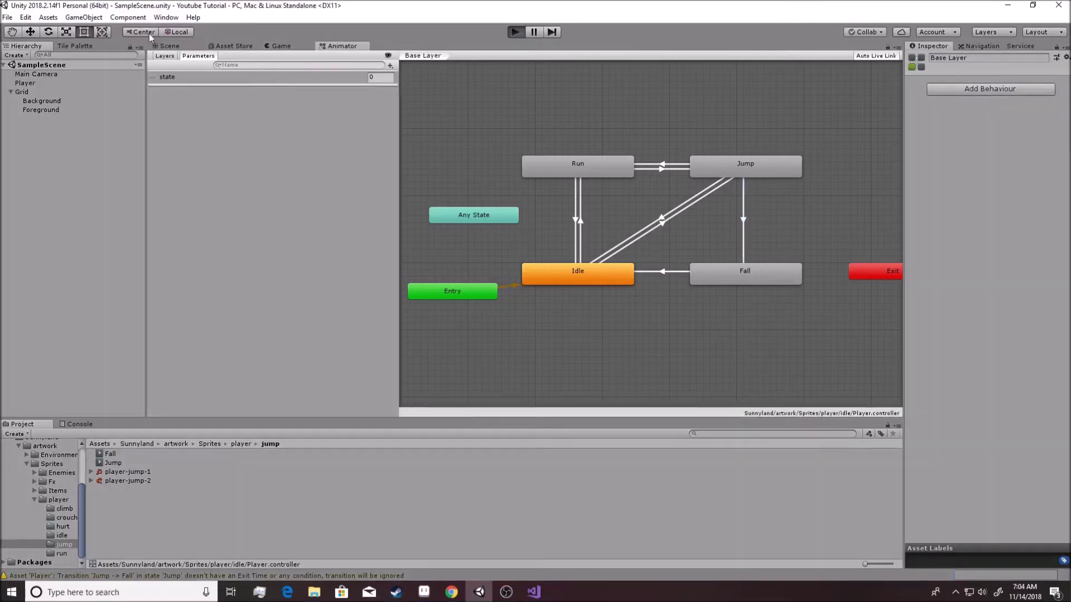
key("space")
key("Right")
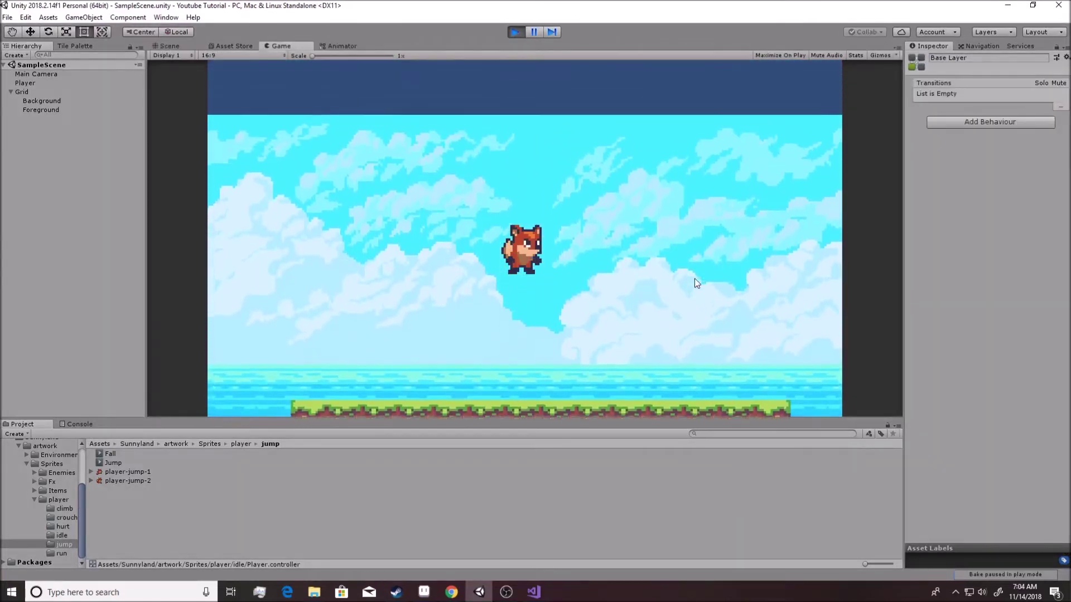
key("Left")
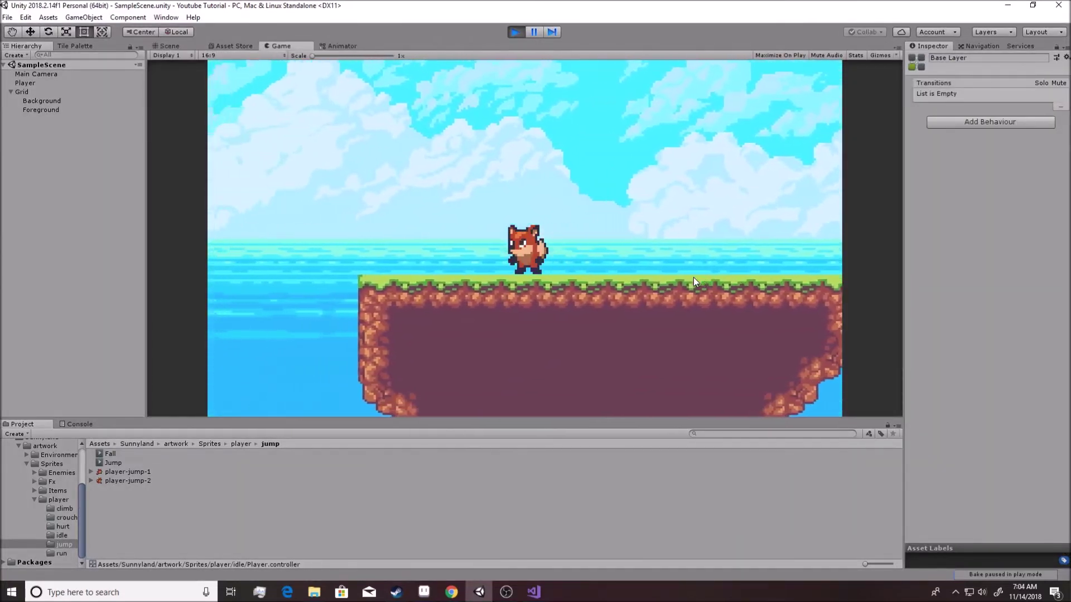
key("Right")
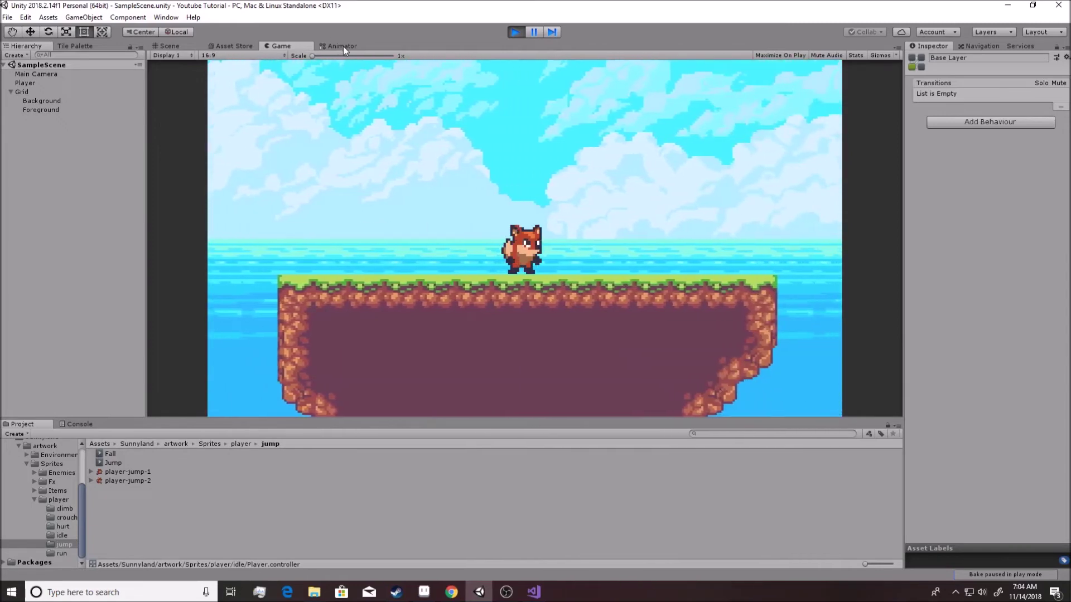
- Stop the game, set the Fall-to-Idle transition duration to 0, and restart Play mode
left_click(343, 47)
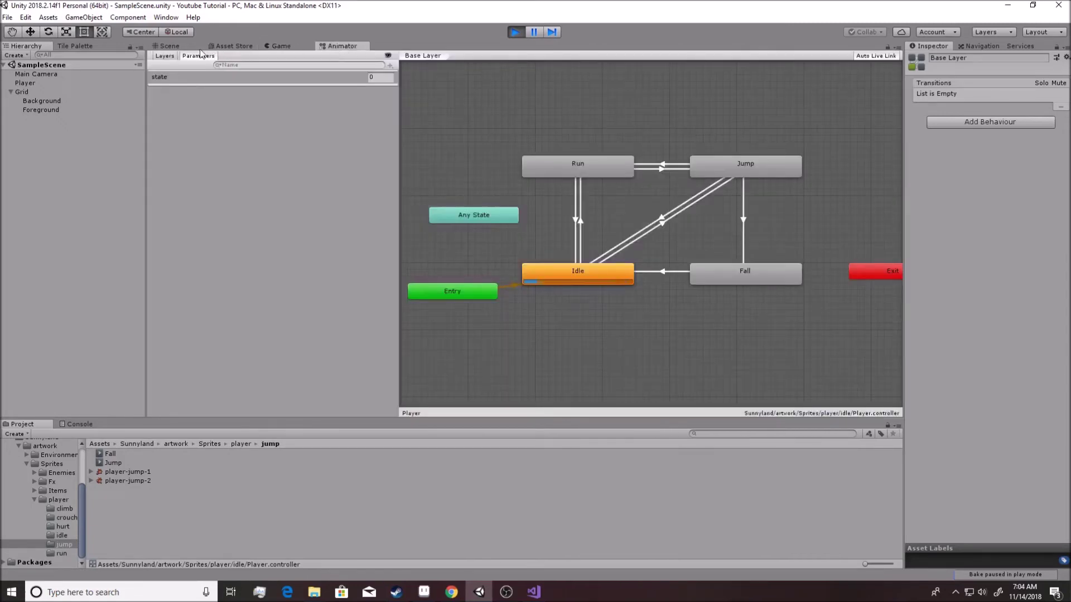
left_click(515, 32)
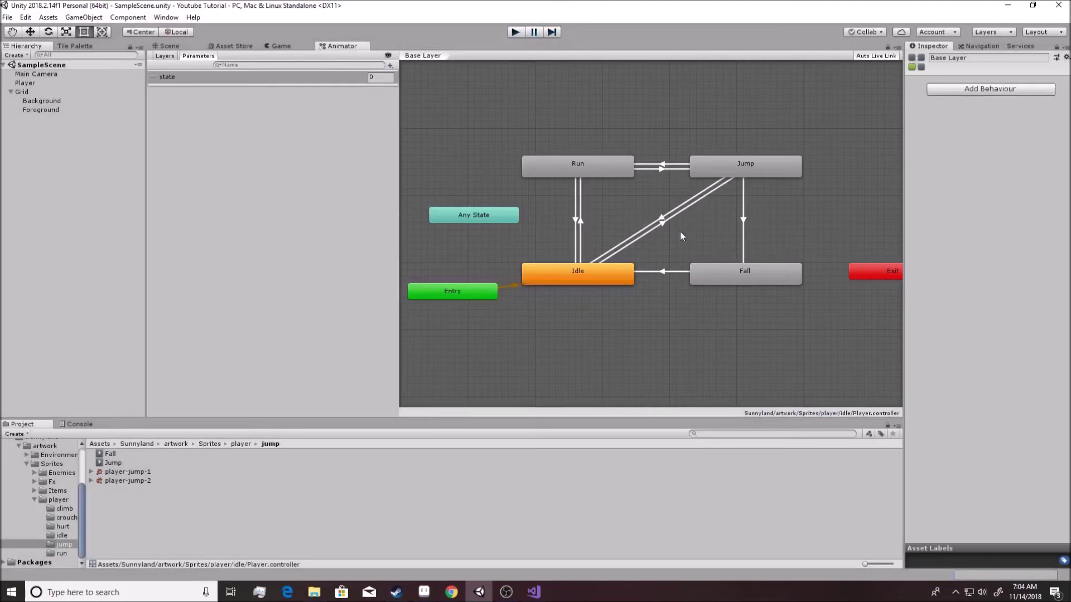
left_click(665, 272)
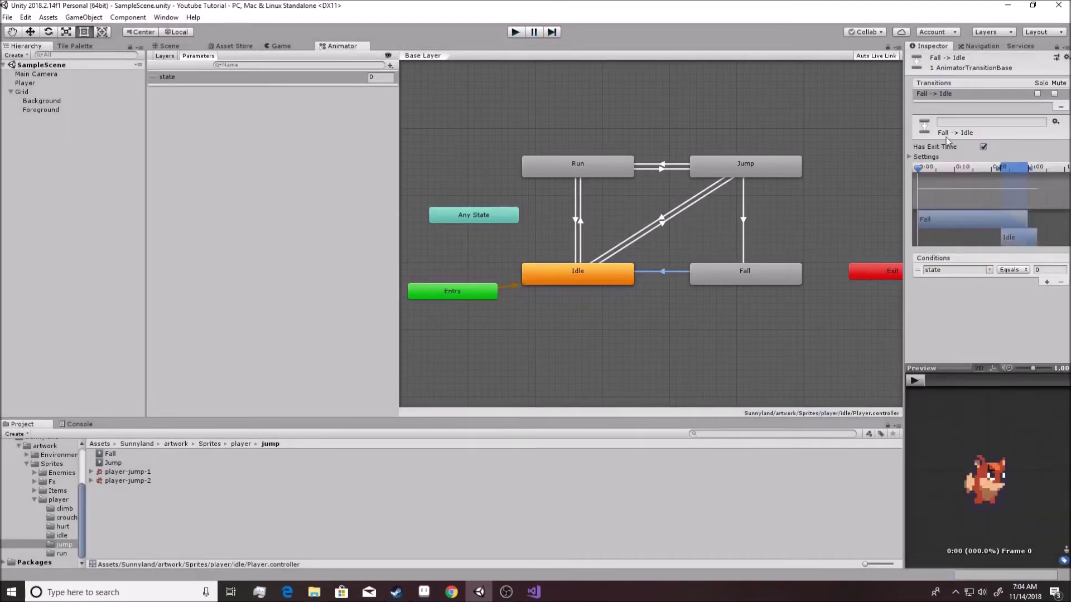
left_click(913, 158)
left_click(1002, 187)
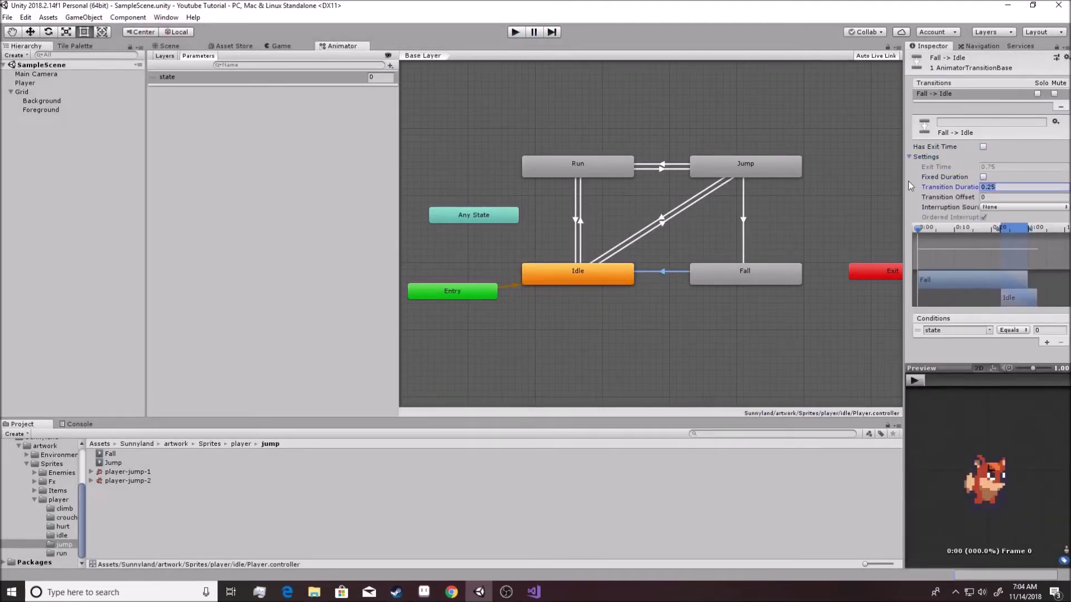
type("0")
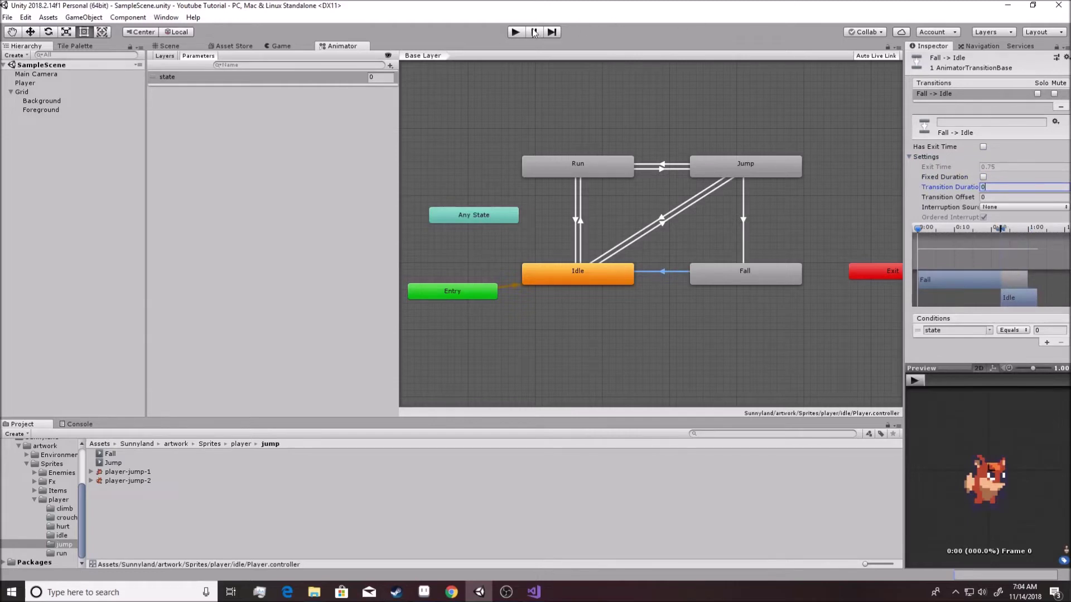
left_click(516, 32)
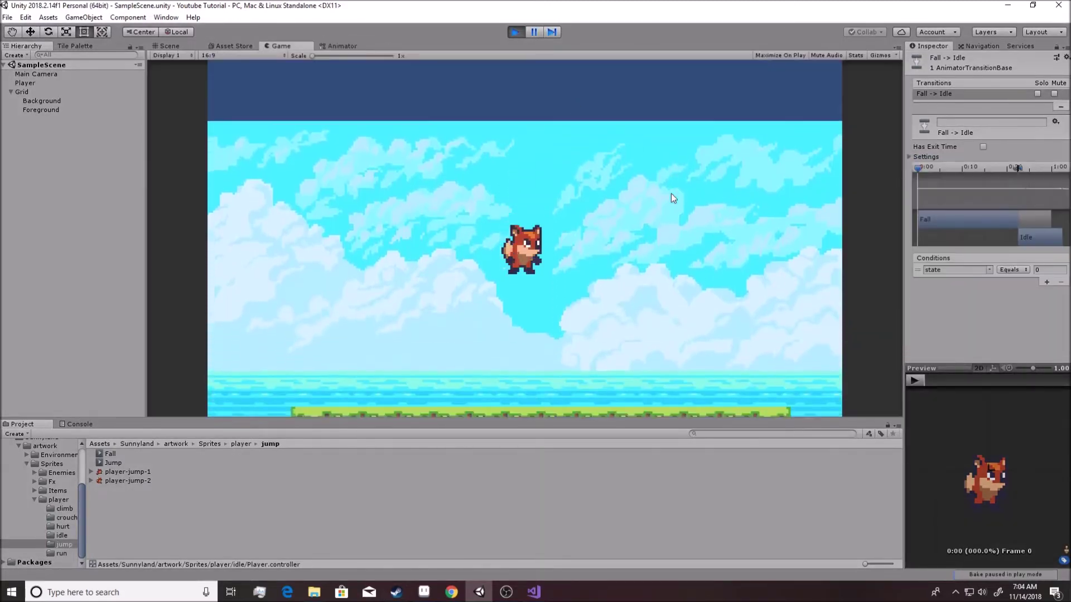
- Jump the fox high twice, steering left and right as it lands, then stop the game
key("space")
key("Right")
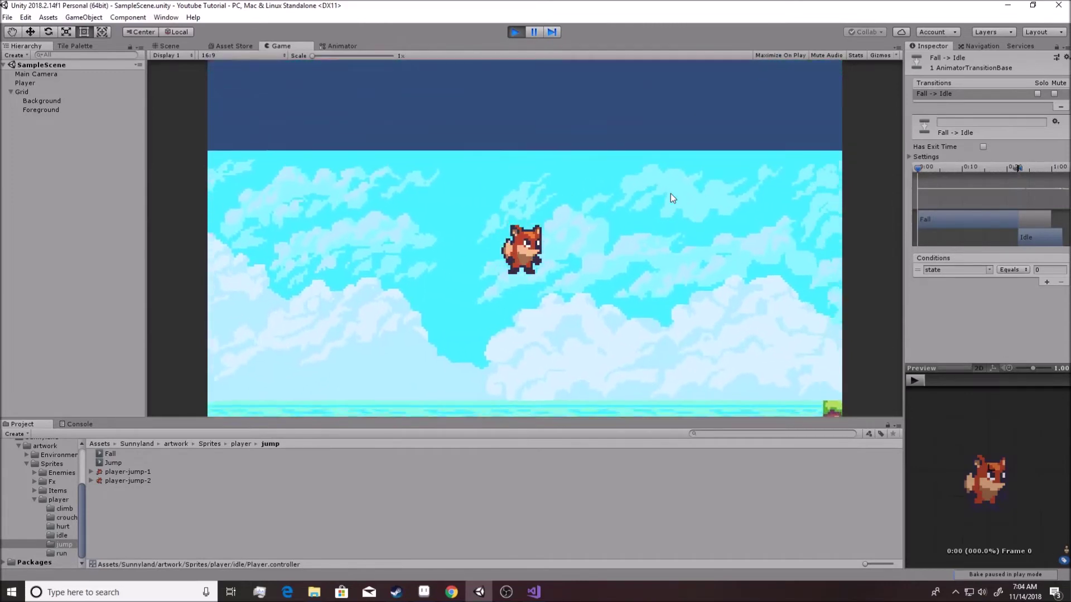
key("Left")
key("space")
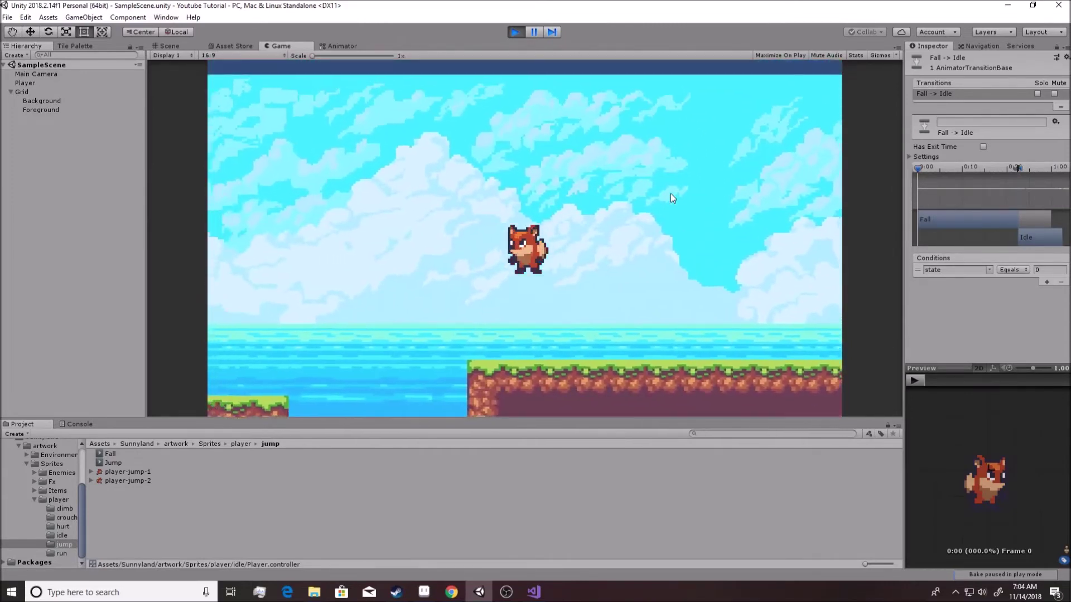
key("Right")
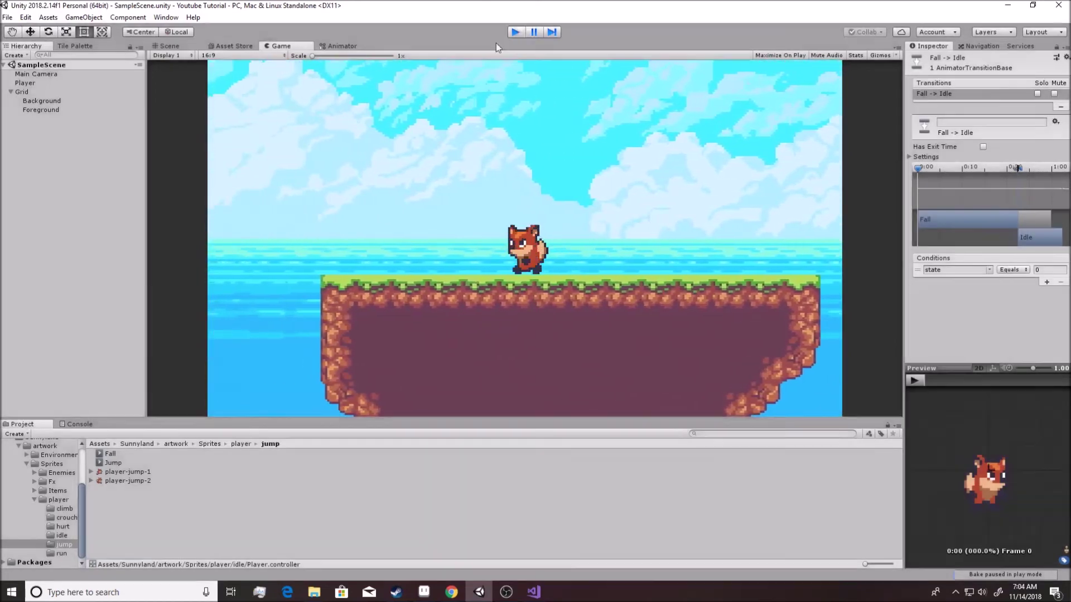
left_click(515, 32)
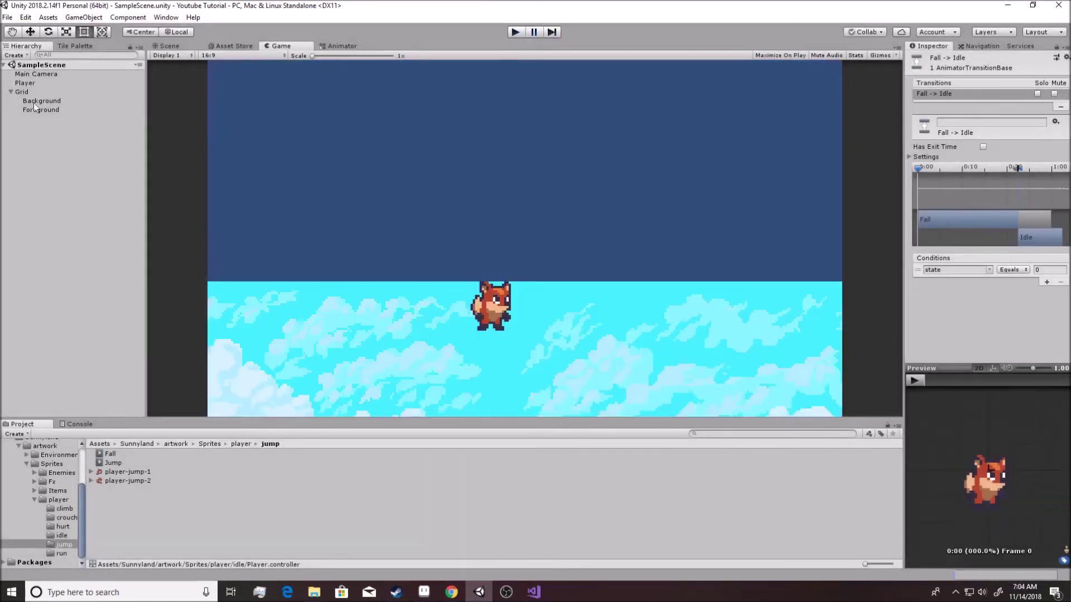
- Open the Animation window and move it up and to the right
left_click(166, 18)
mouse_move(215, 132)
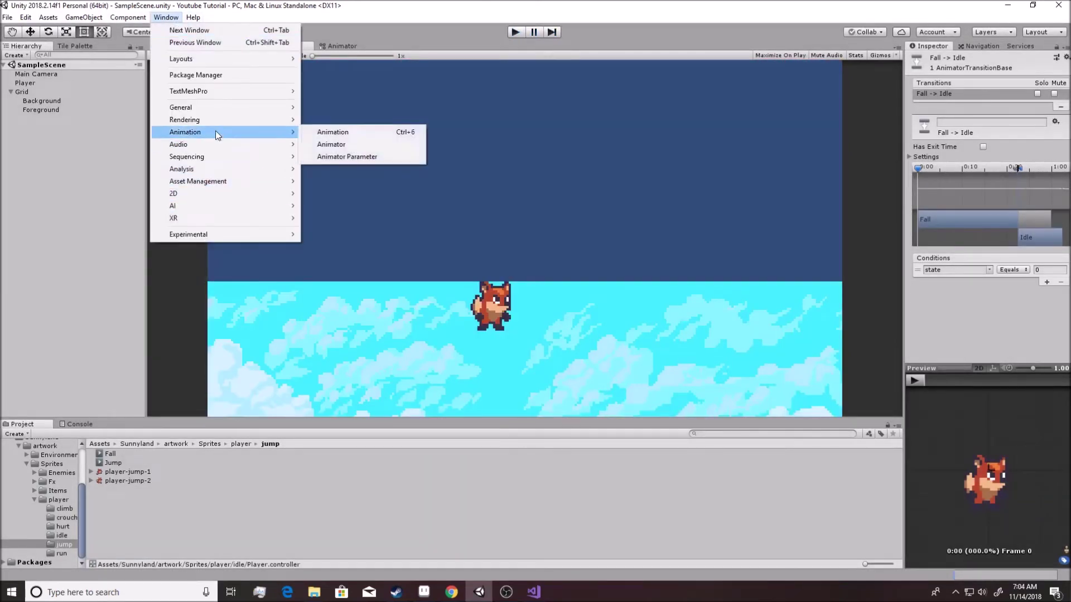
left_click(321, 136)
left_click_drag(477, 226, 514, 191)
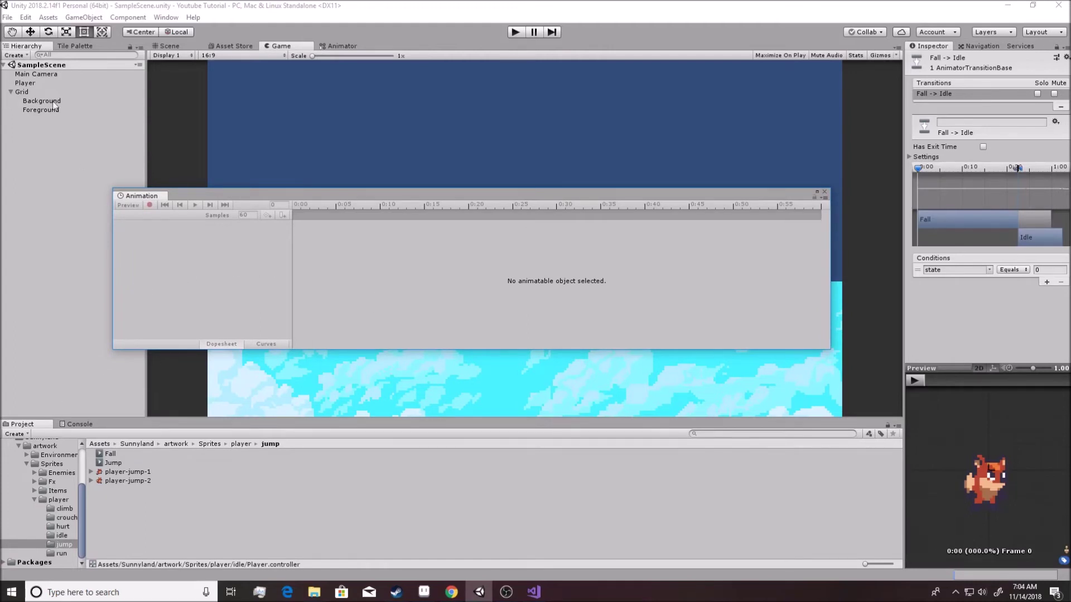
- Add a jump sprite keyframe to the Player's Jump clip and preview it on the fox
left_click(34, 84)
left_click(163, 215)
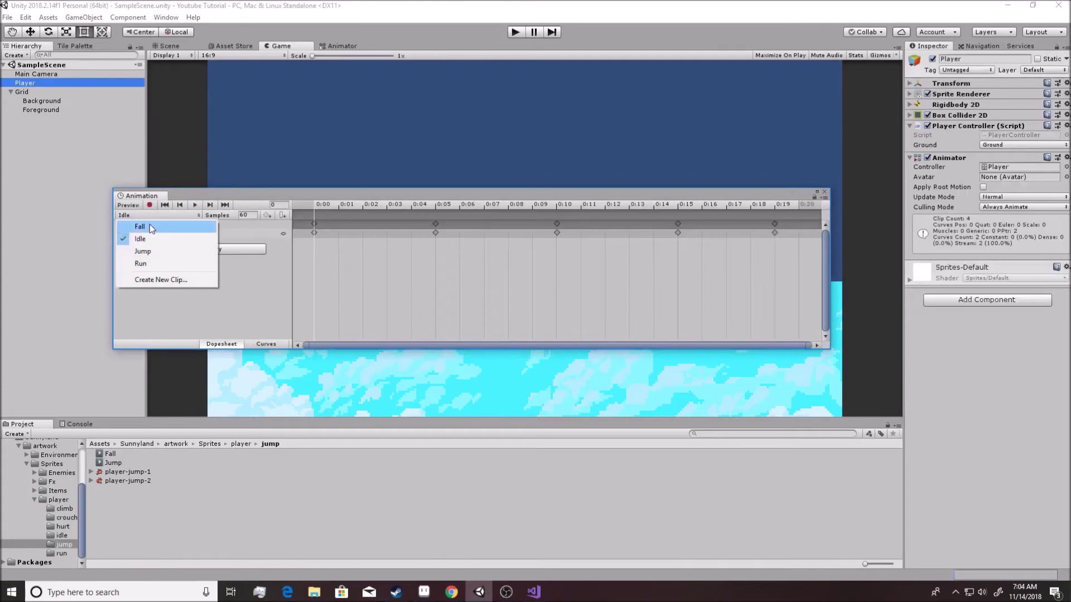
left_click(150, 251)
left_click_drag(109, 471, 323, 234)
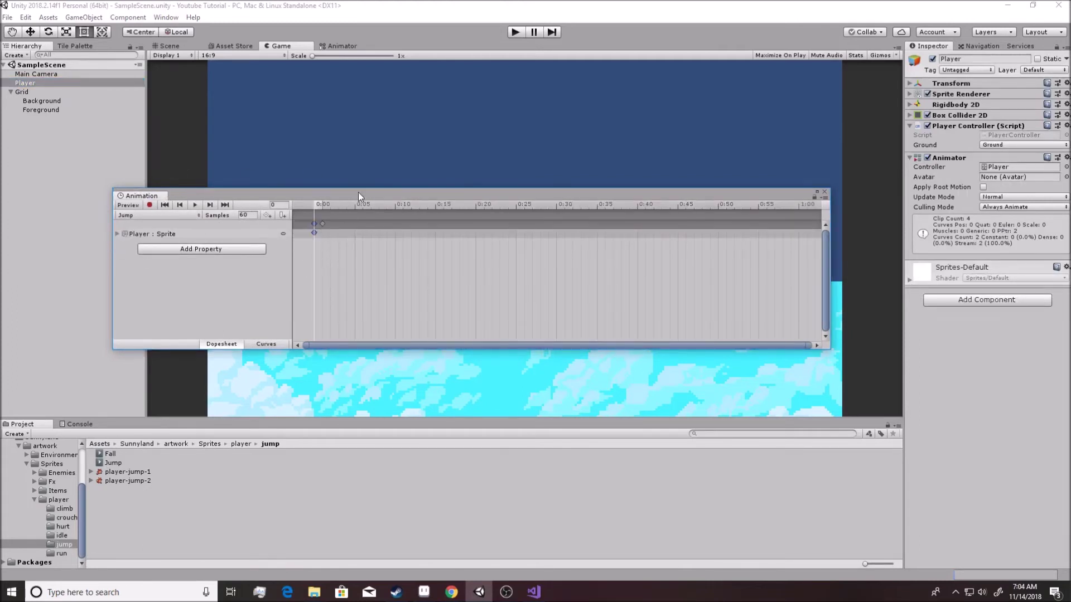
left_click_drag(358, 195, 360, 71)
left_click(195, 81)
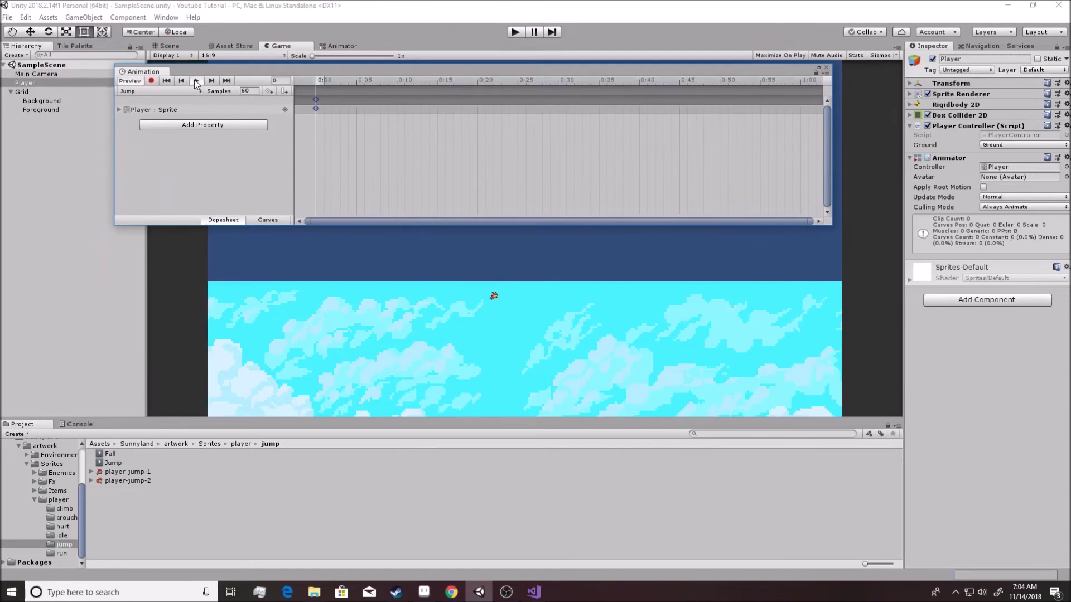
left_click(114, 472)
- Set both jump sprites to 16 pixels per unit and apply
left_click(117, 480, "shift")
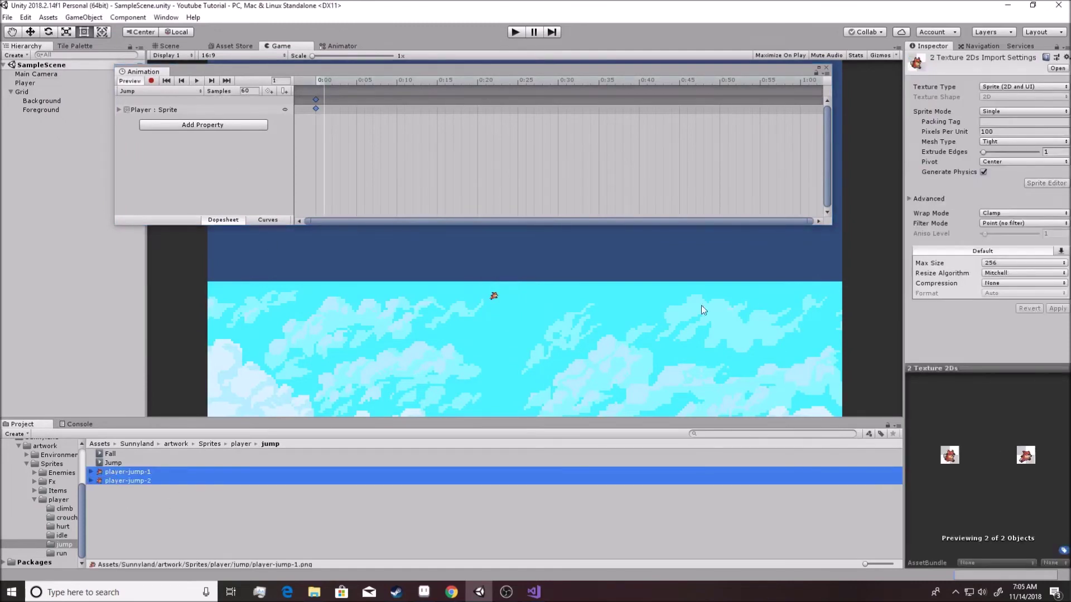
left_click(1004, 132)
type("16")
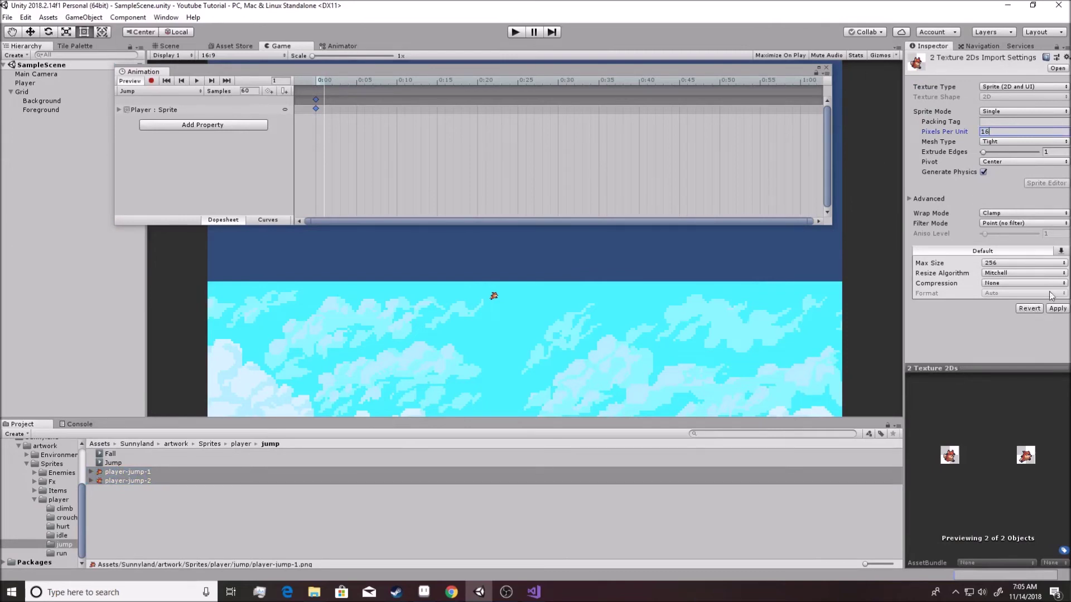
left_click(1059, 310)
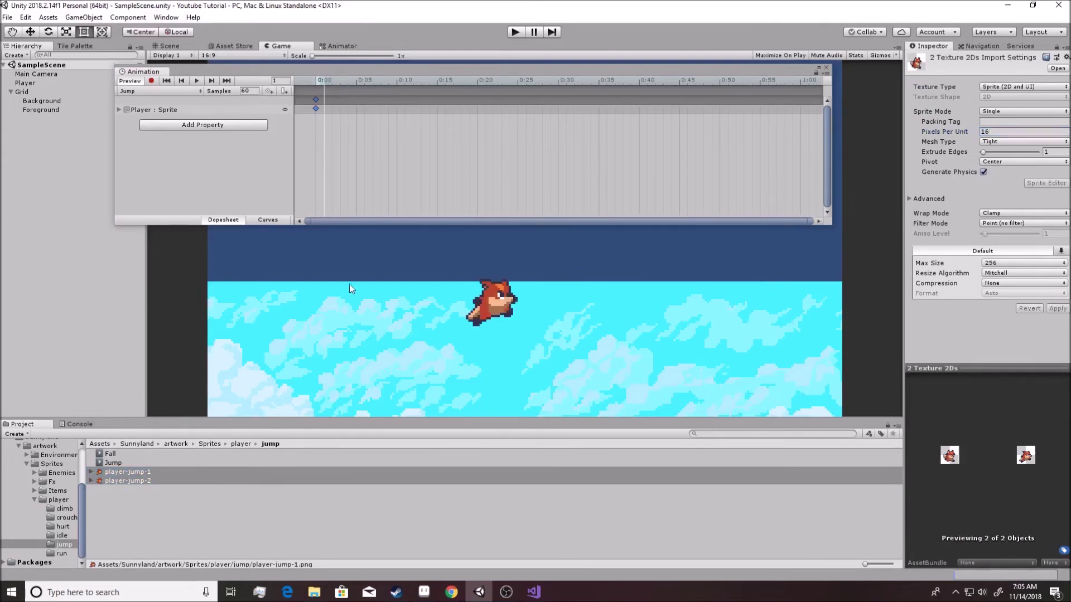
- Put the player-jump-2 sprite into the Fall clip and preview it
left_click(126, 480)
left_click(161, 91)
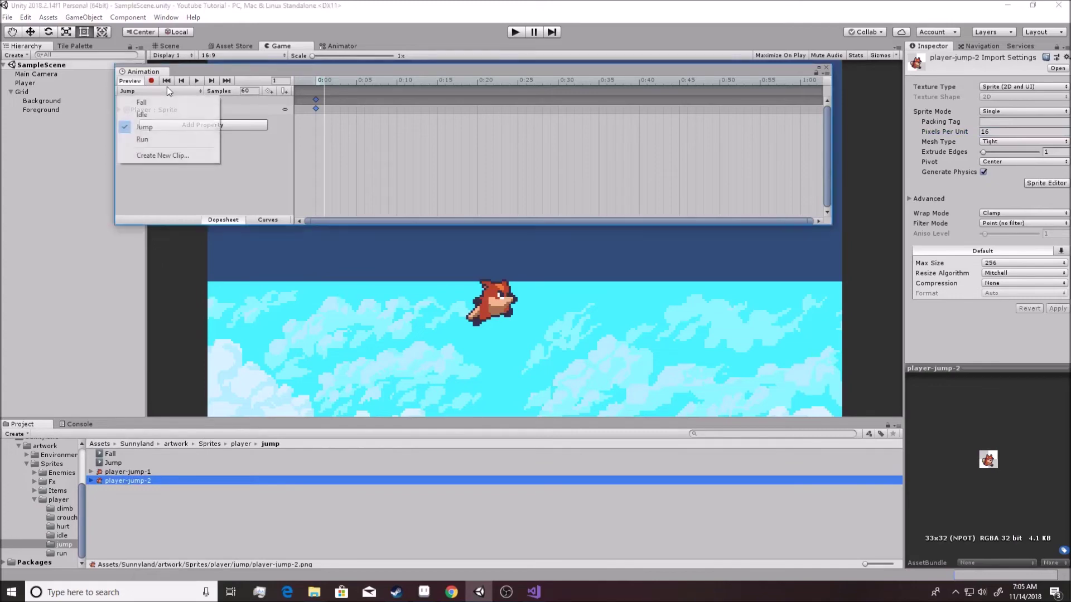
left_click(141, 102)
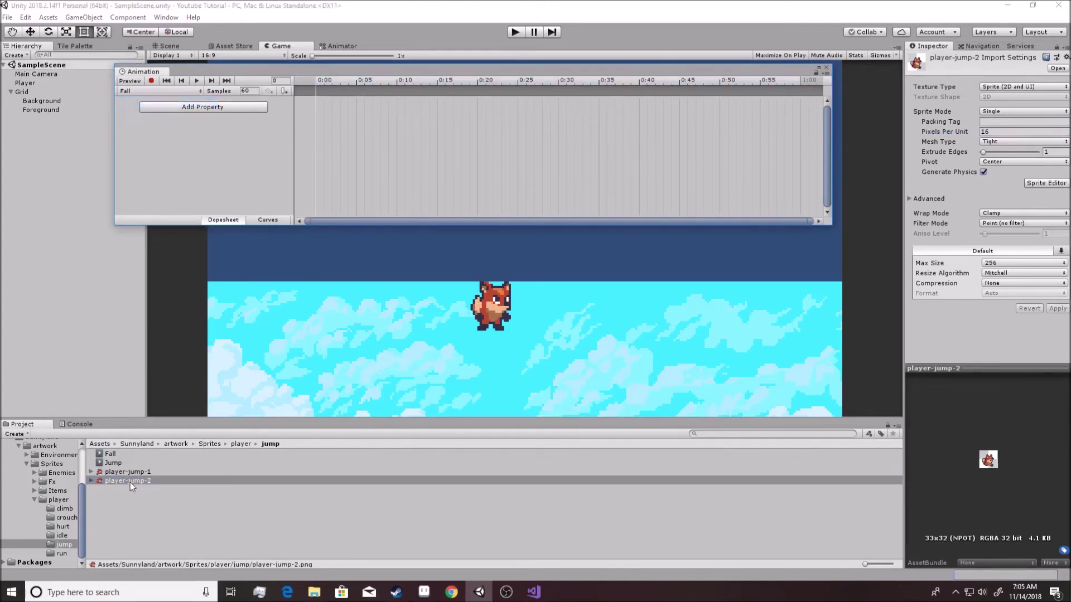
left_click_drag(129, 480, 326, 125)
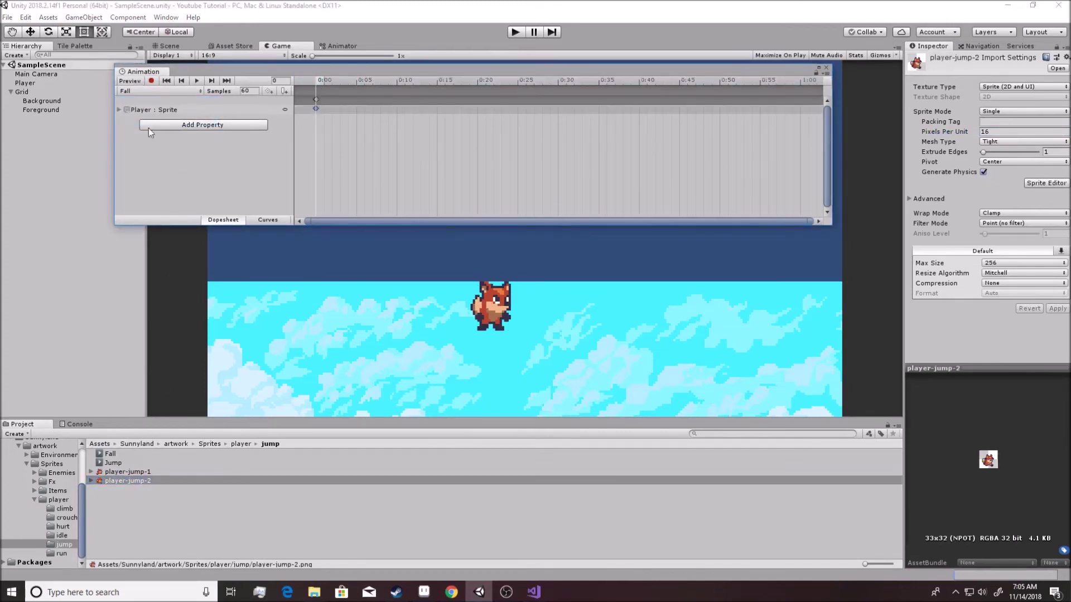
left_click(196, 81)
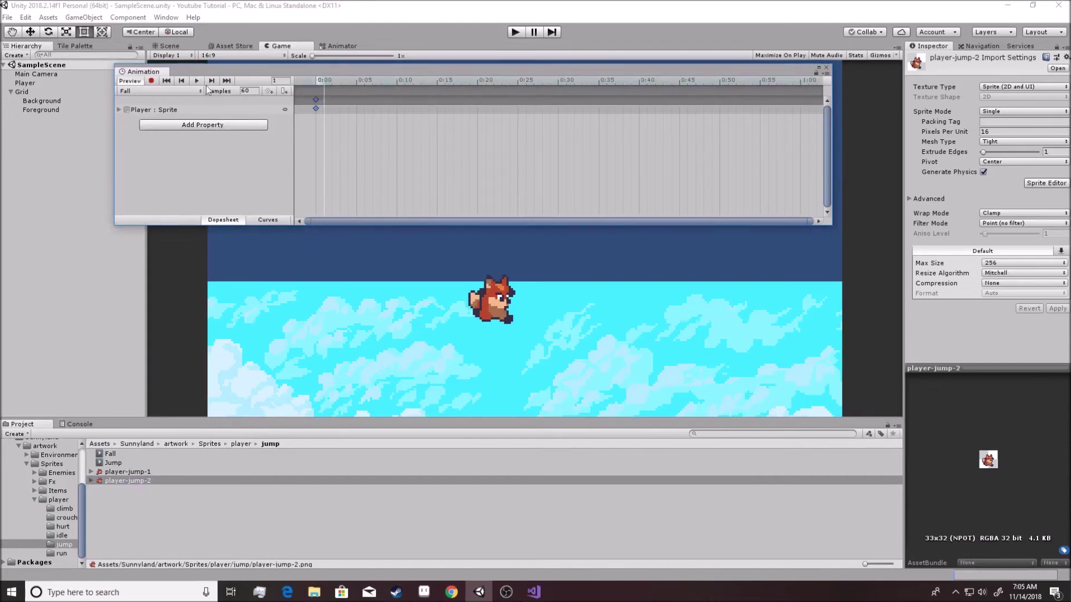
- Close the Animation window, start Play mode, and jump the fox while running right
left_click(826, 68)
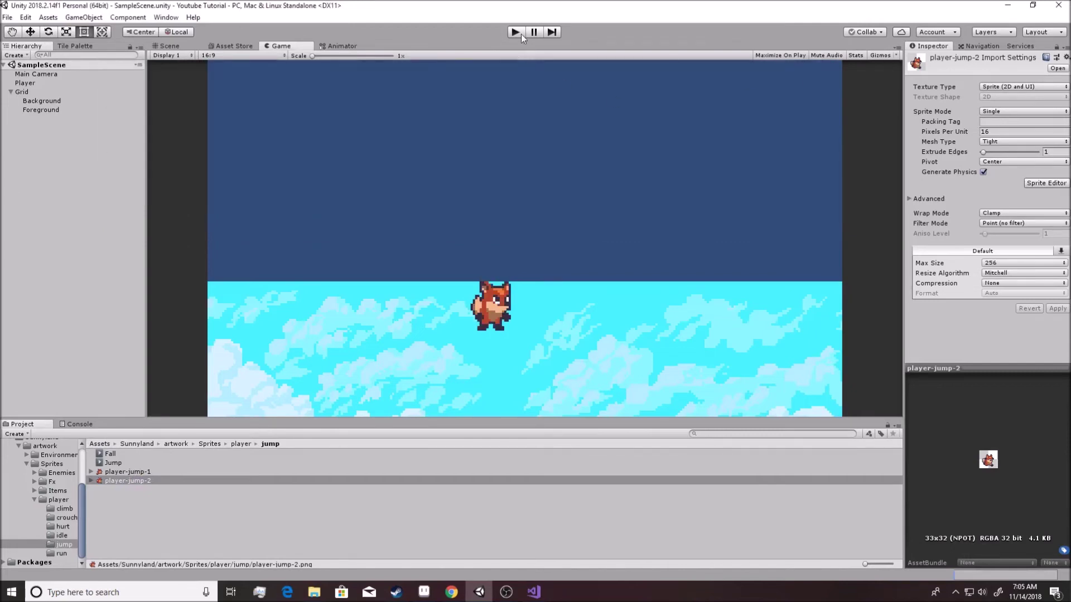
left_click(518, 33)
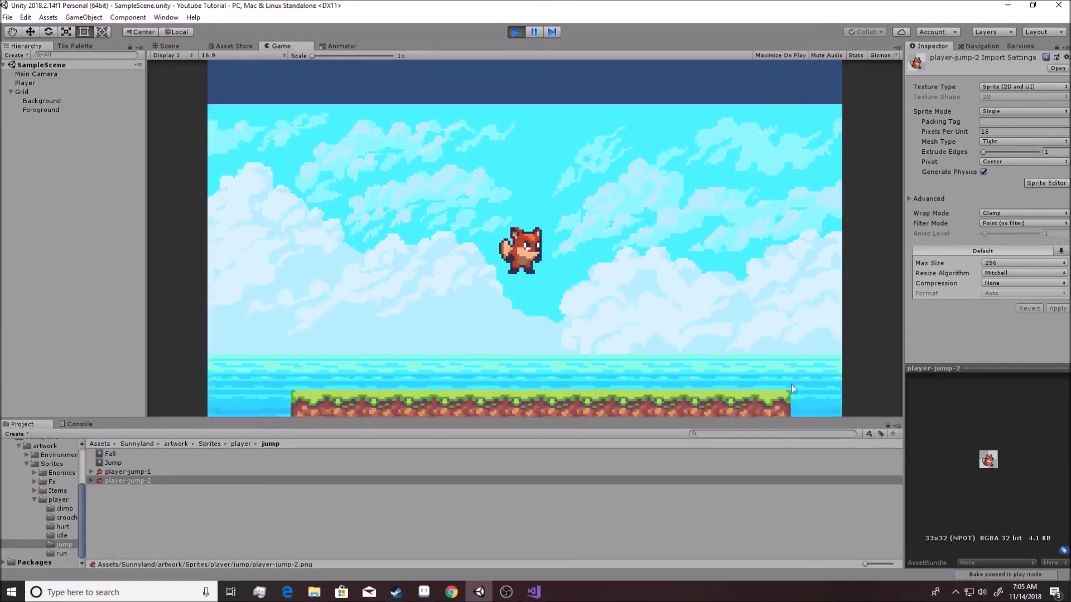
key("Right")
key("space")
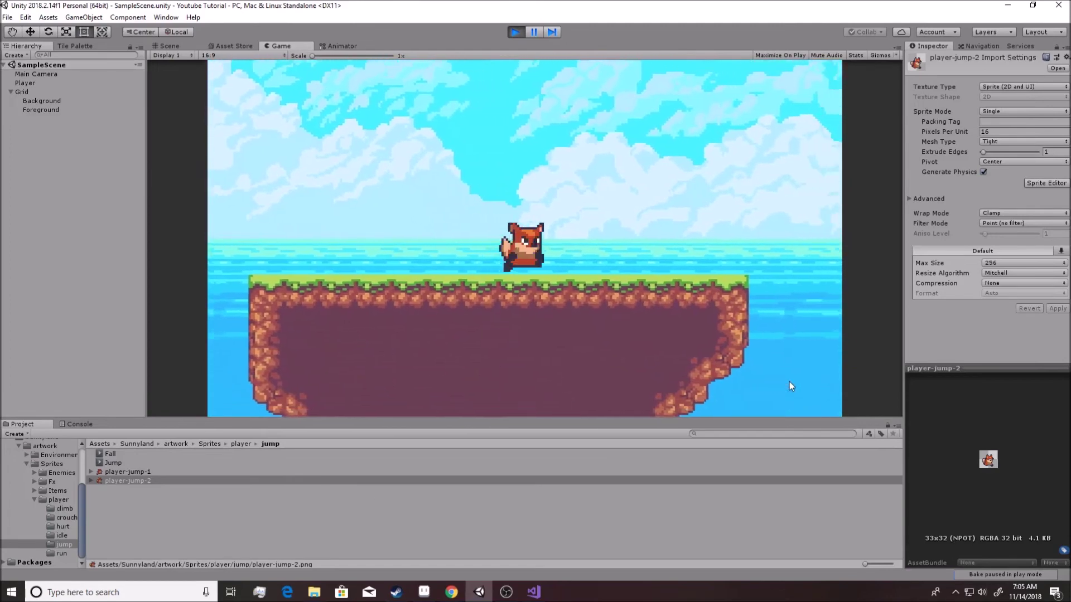
key("Right")
key("space")
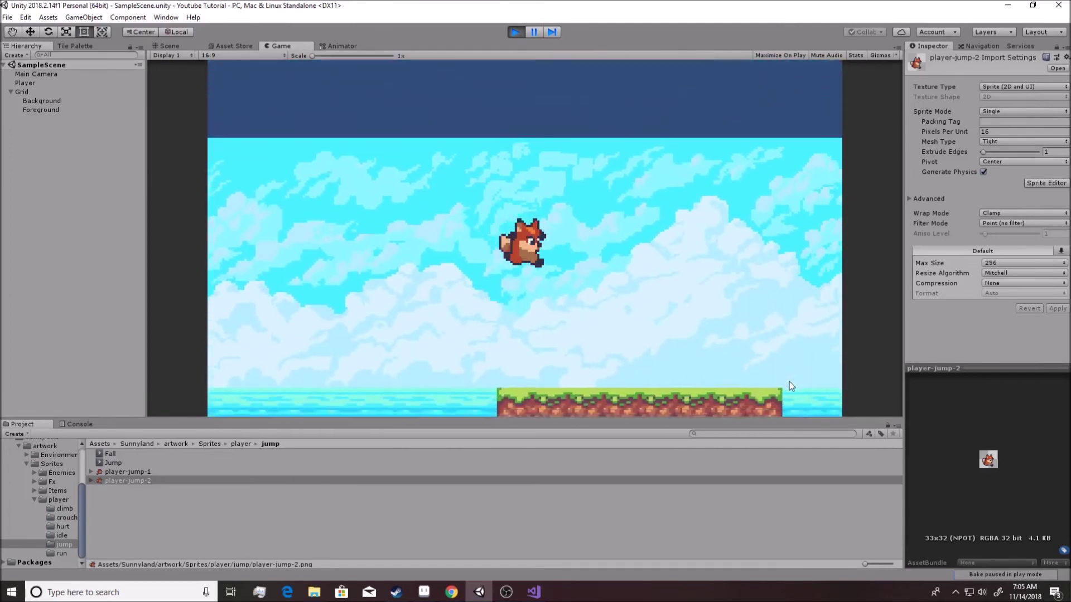
key("space")
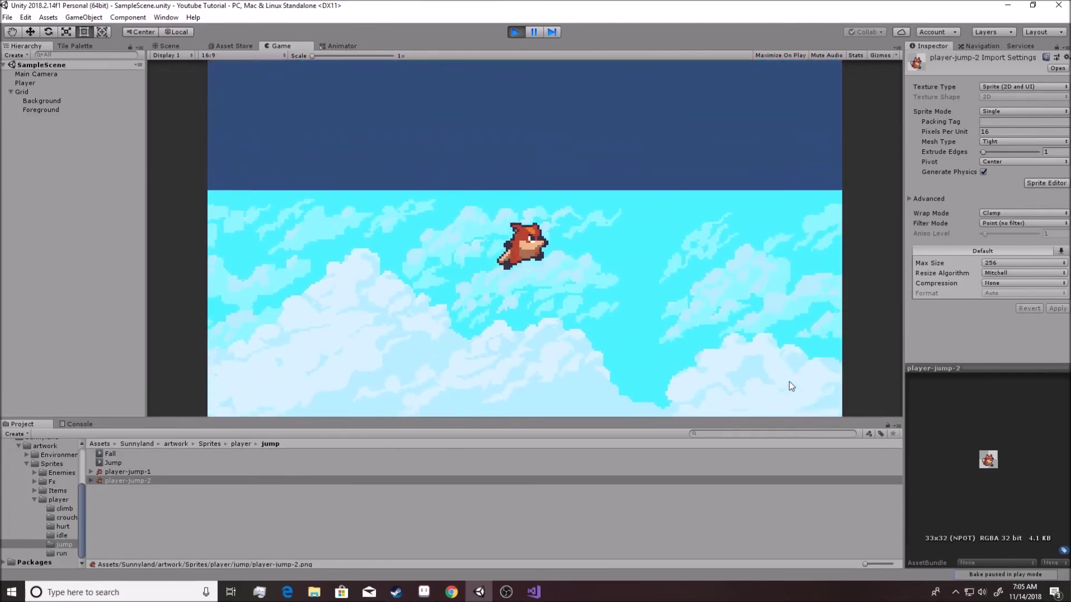
- Run the fox left and right, jumping high and landing on platforms
key("Left")
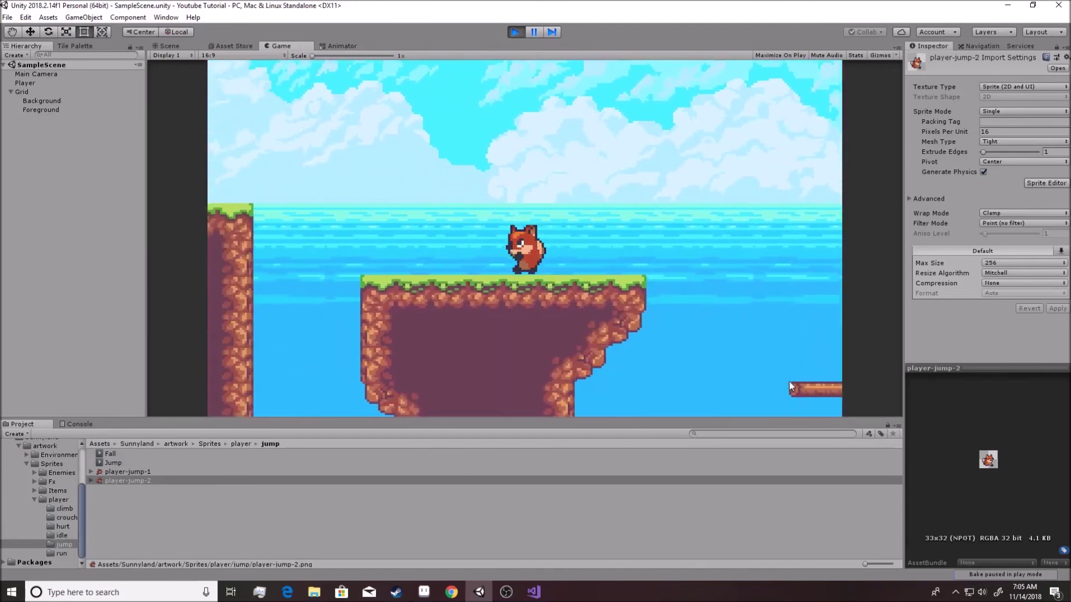
key("space")
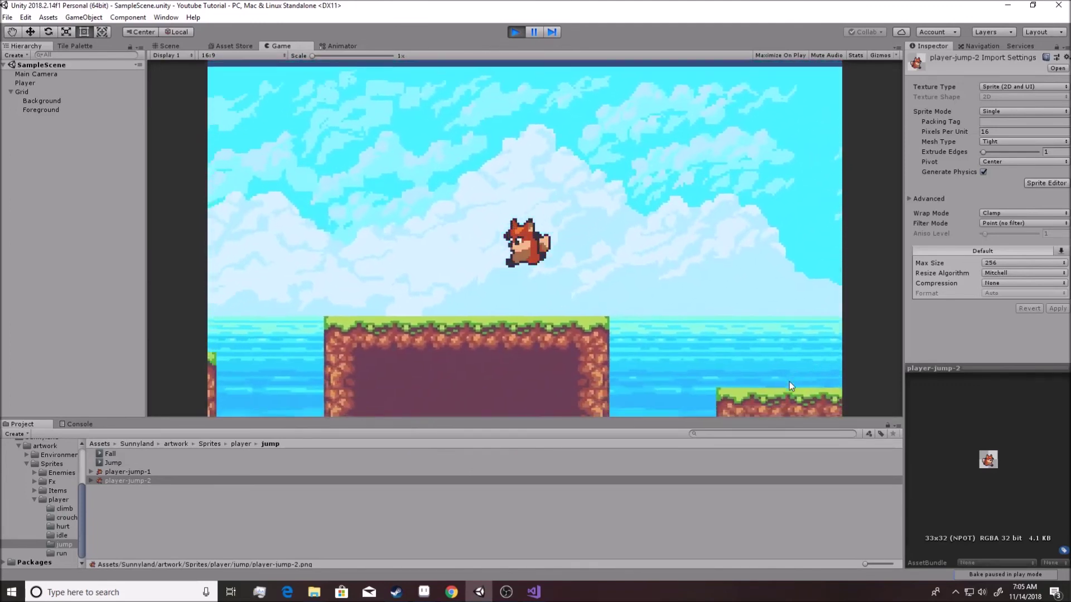
key("Left")
key("space")
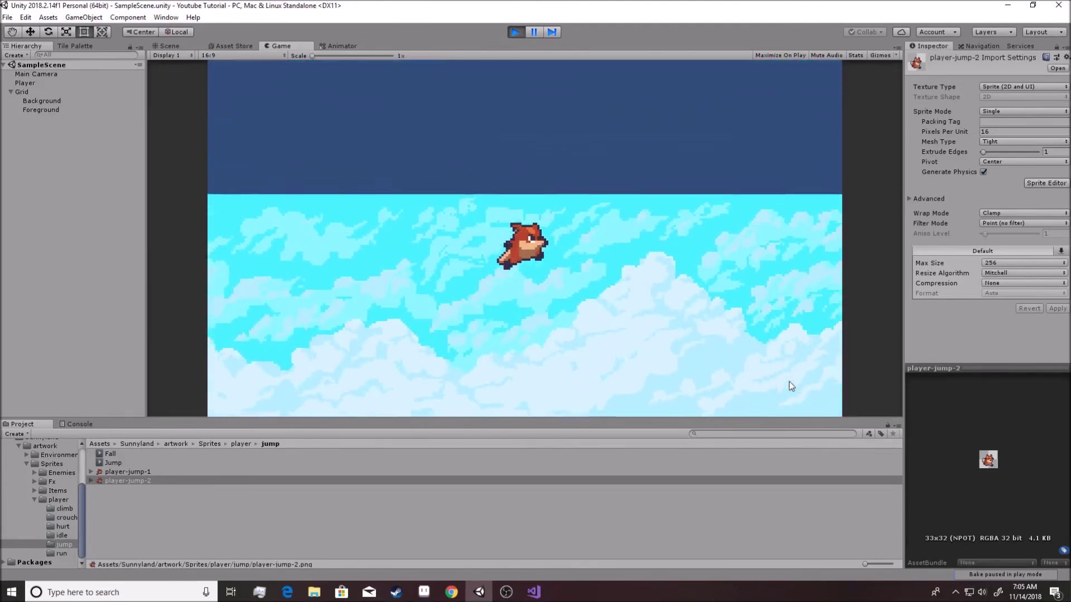
key("space")
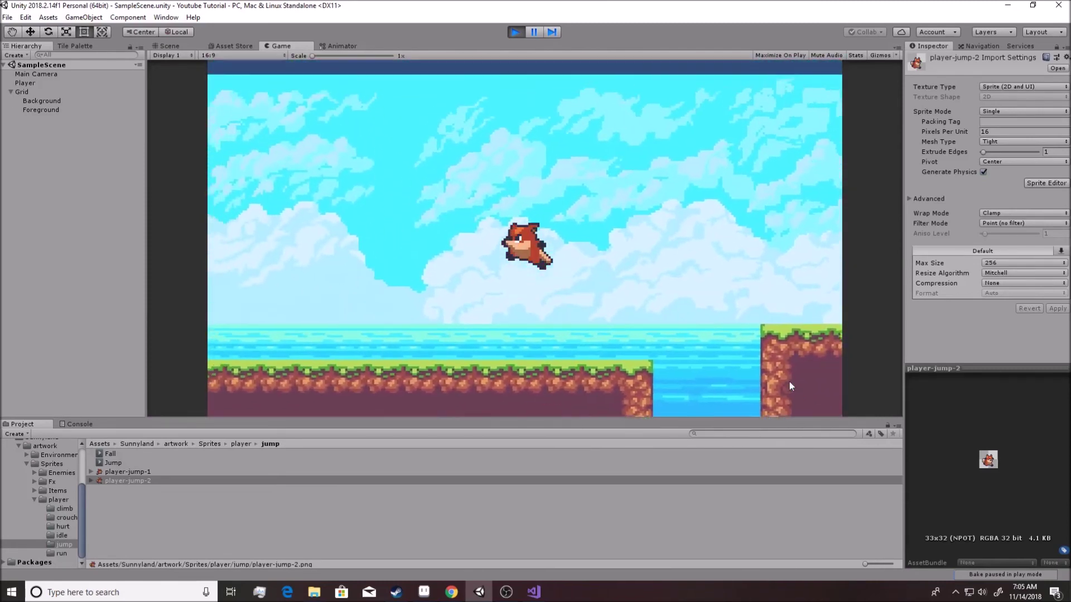
key("Right")
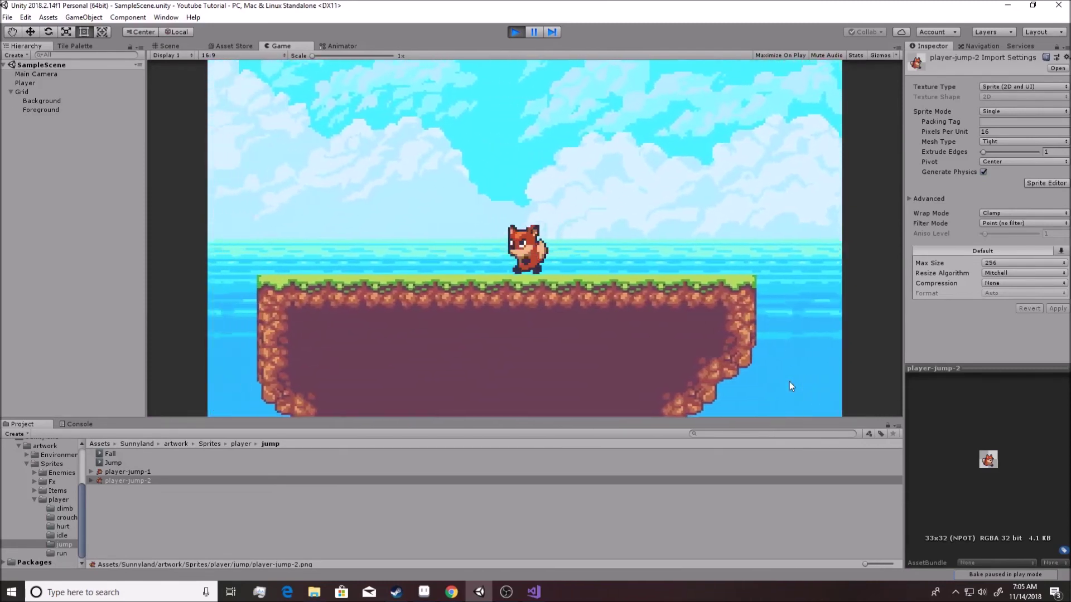
key("Left")
key("space")
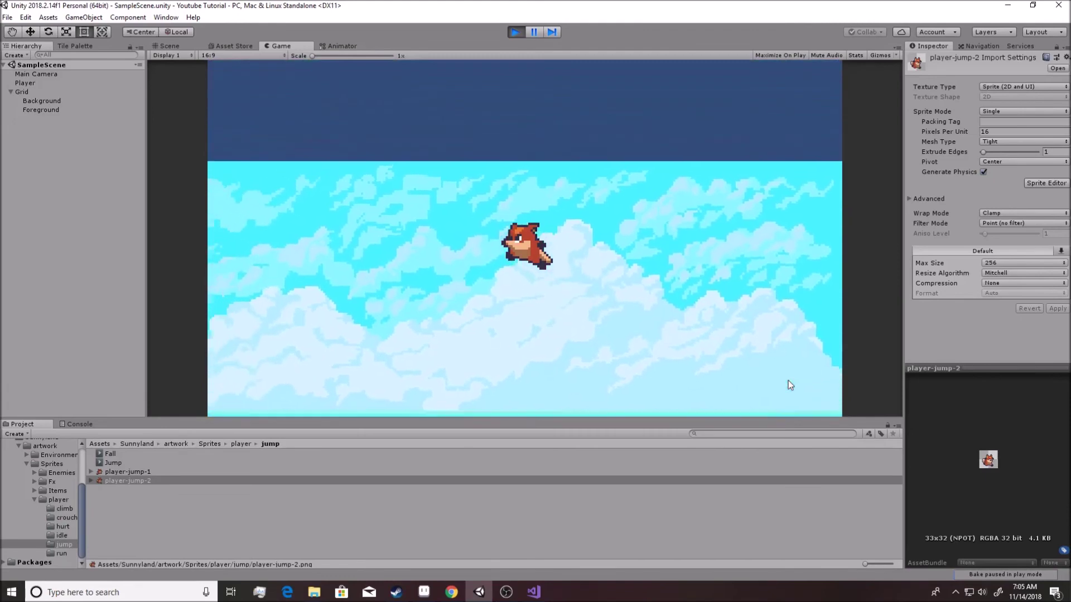
key("space")
key("Right")
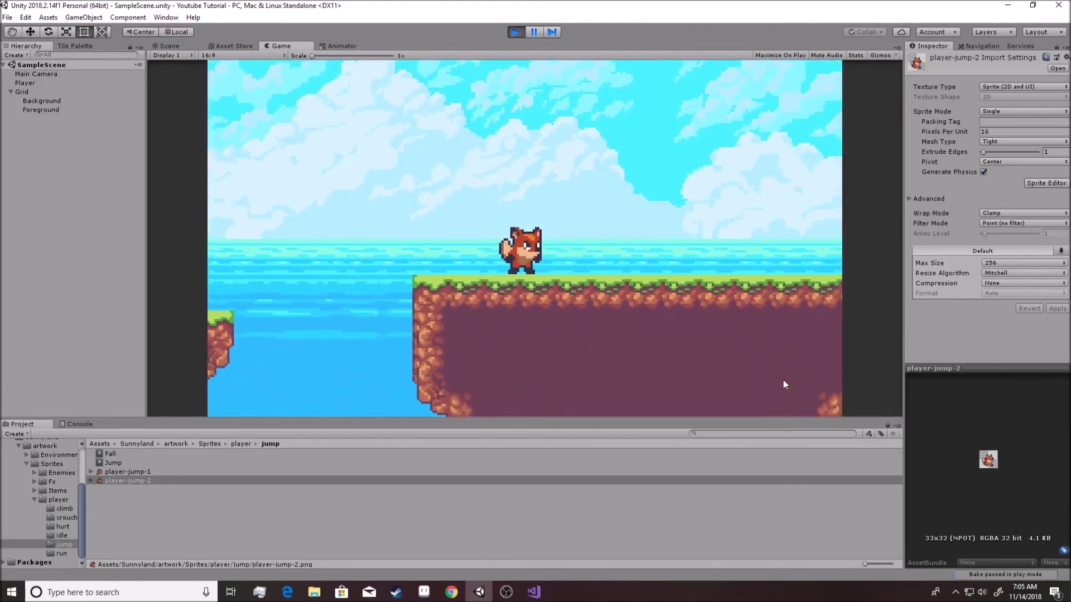
key("Right")
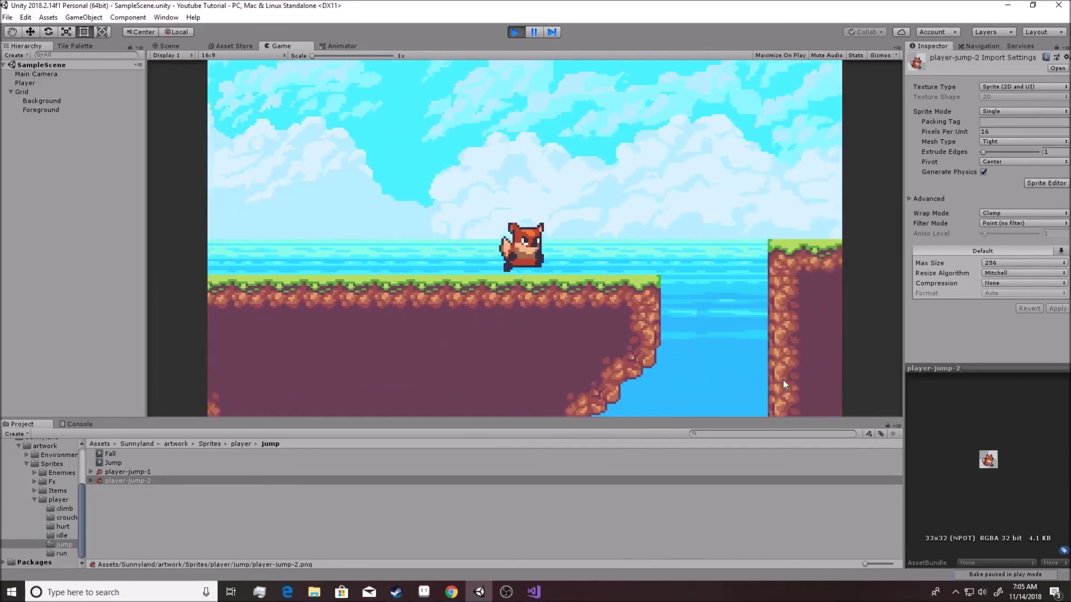